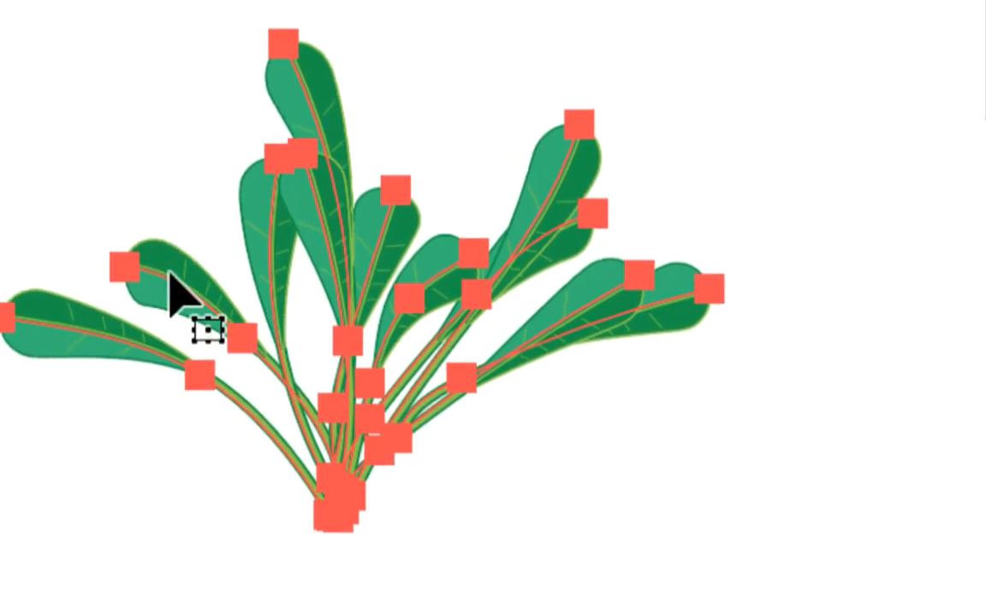
Create a new art brush (Forme artistique) from the selected leafy plant artwork, with its direction set upward
mouse_move(171, 271)
mouse_down()
mouse_move(189, 286)
mouse_move(231, 286)
mouse_move(352, 275)
mouse_move(389, 259)
mouse_move(619, 252)
mouse_up()
mouse_move(433, 255)
mouse_down()
mouse_move(371, 144)
mouse_move(151, 0)
mouse_move(111, 0)
mouse_up()
mouse_move(348, 116)
mouse_down()
mouse_move(416, 141)
mouse_move(515, 441)
mouse_move(867, 615)
mouse_move(982, 615)
mouse_up()
drag(473, 255, 351, 375)
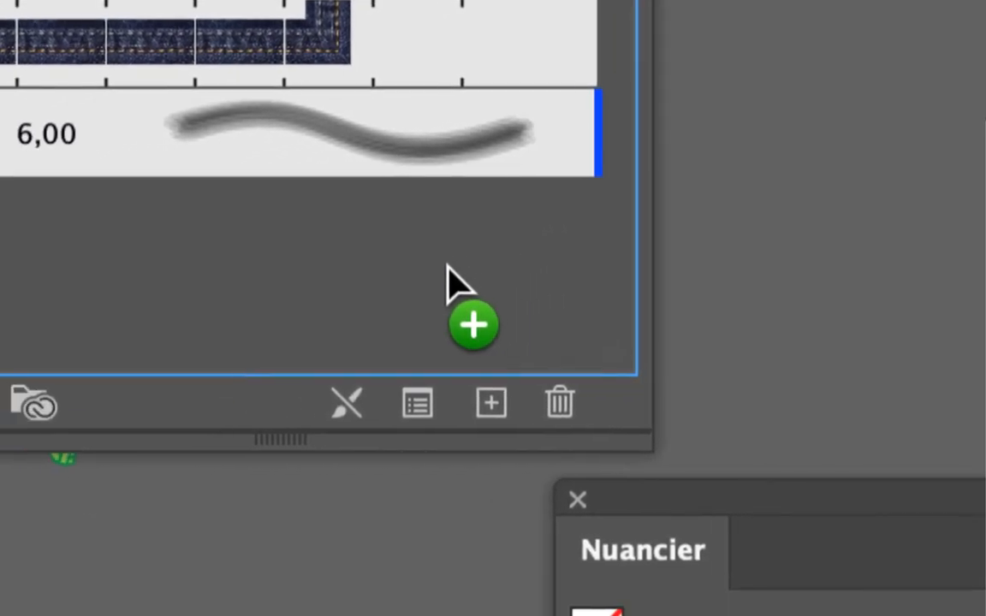
drag(446, 266, 451, 272)
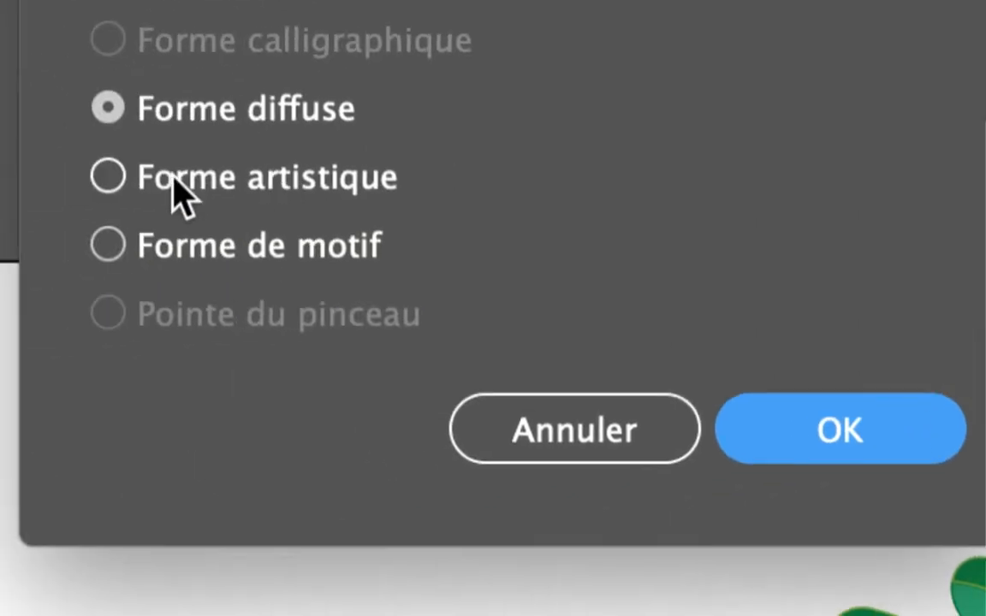
click(163, 173)
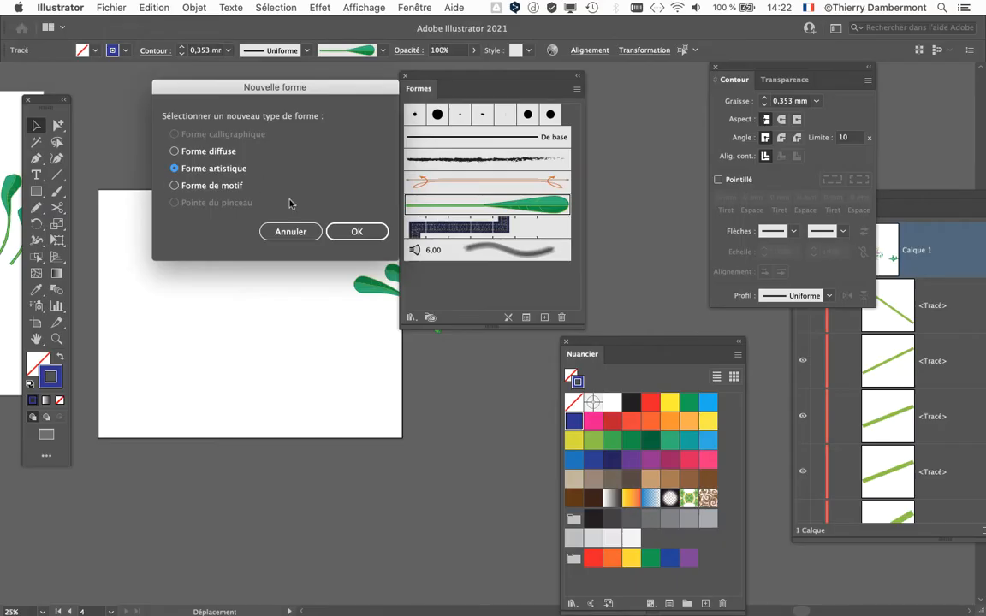
click(346, 232)
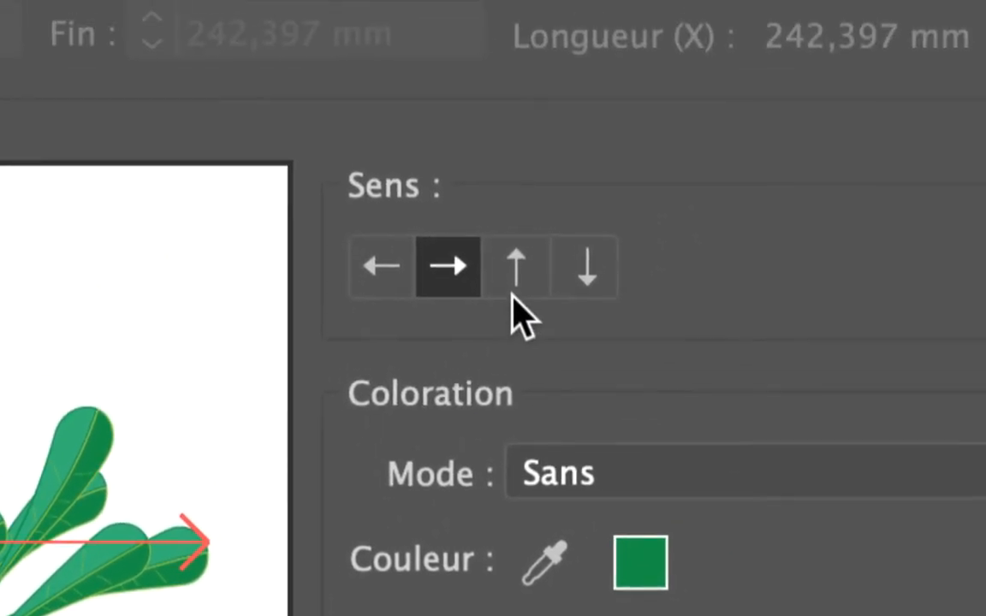
click(599, 204)
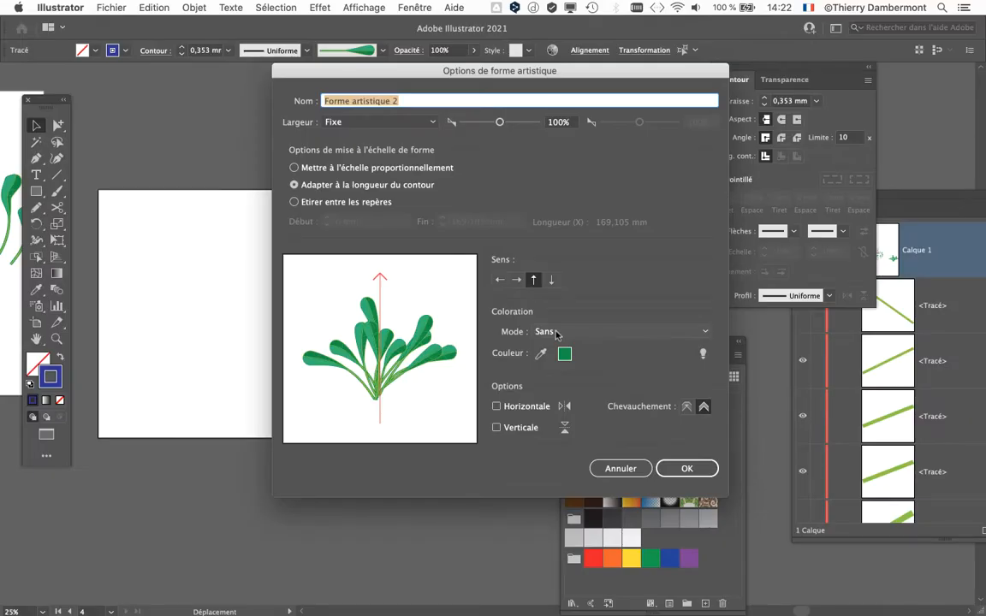
click(691, 468)
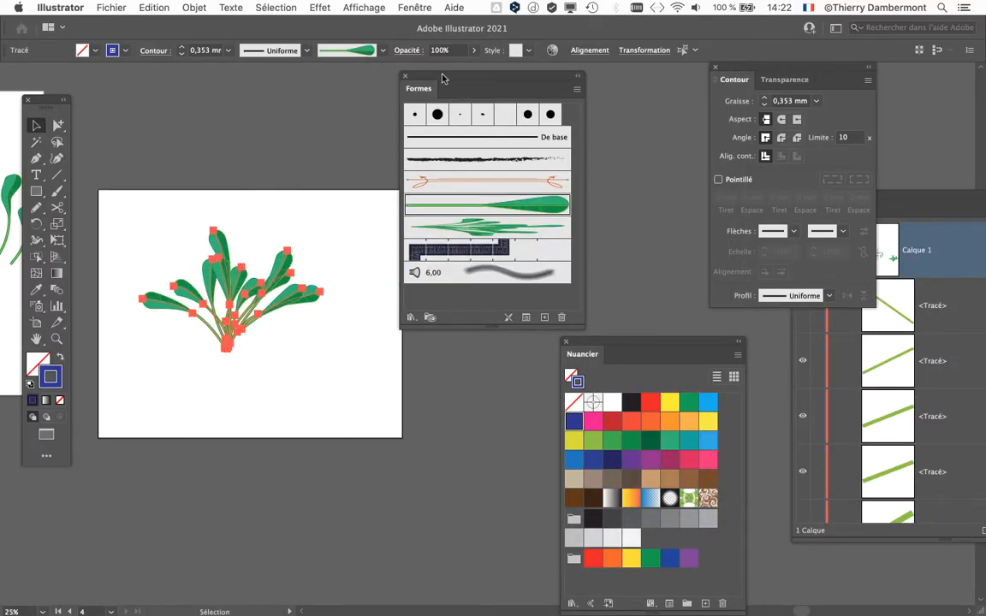
Try to apply the new plant brush to the selected leaf strokes, and undo it
drag(443, 78, 507, 84)
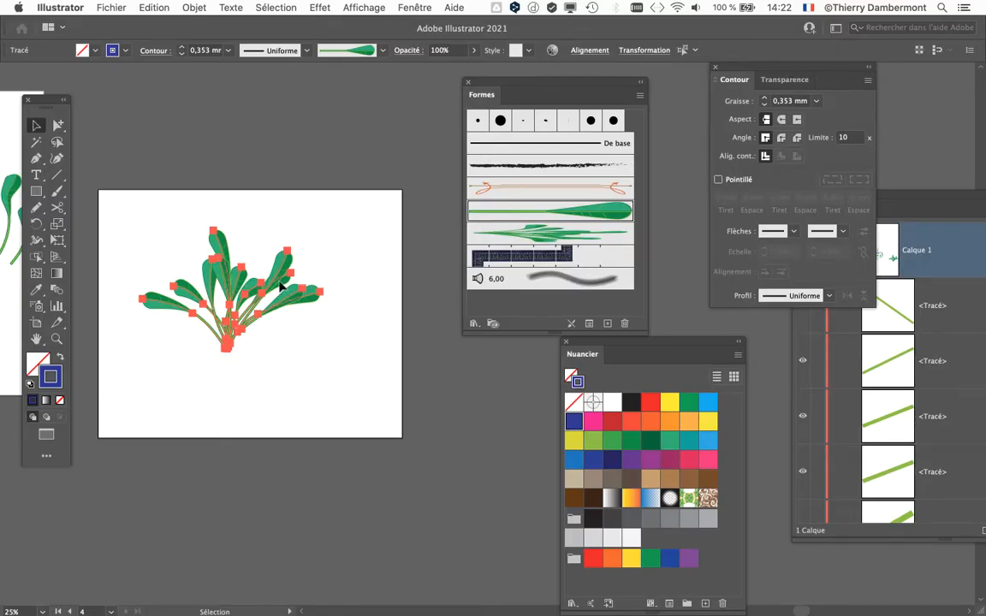
scroll(281, 289, right, 5)
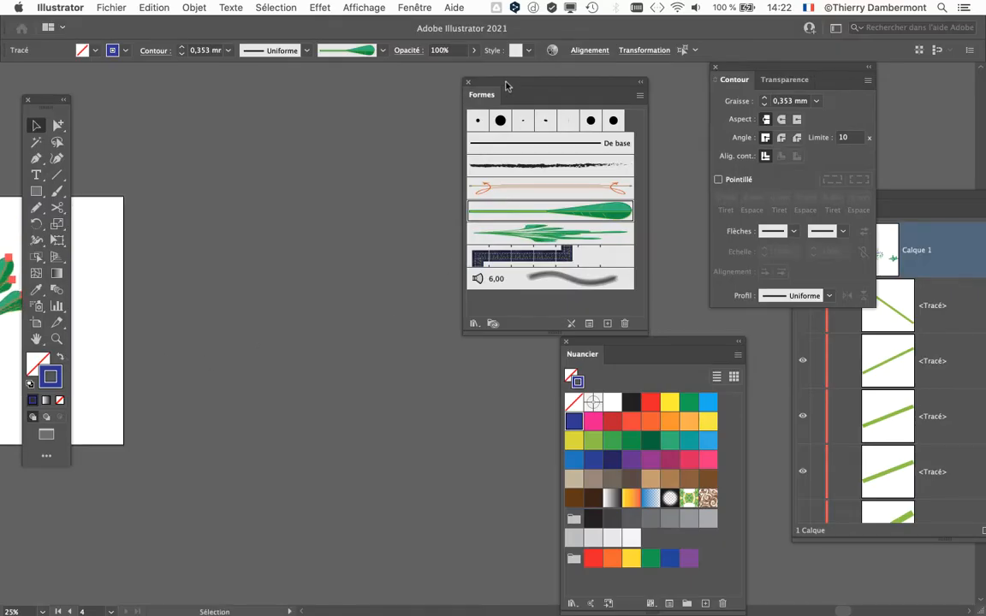
drag(506, 86, 629, 85)
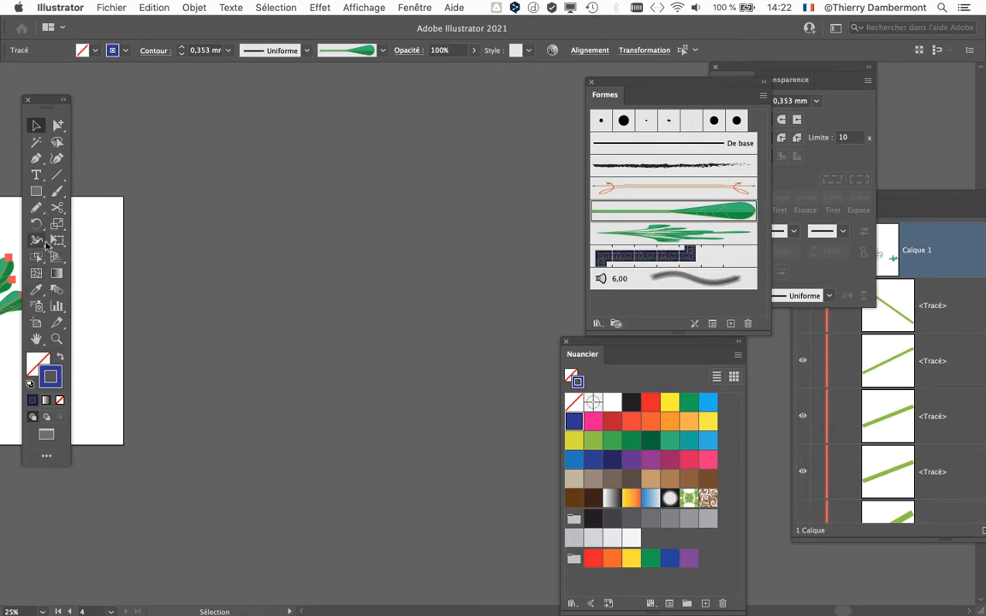
drag(200, 278, 559, 230)
drag(643, 84, 494, 96)
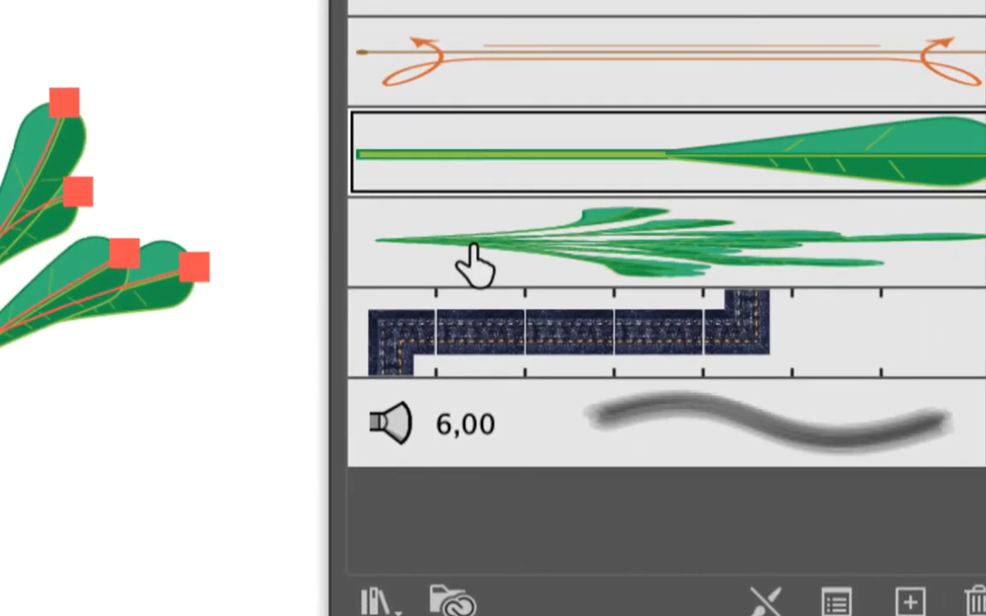
click(475, 267)
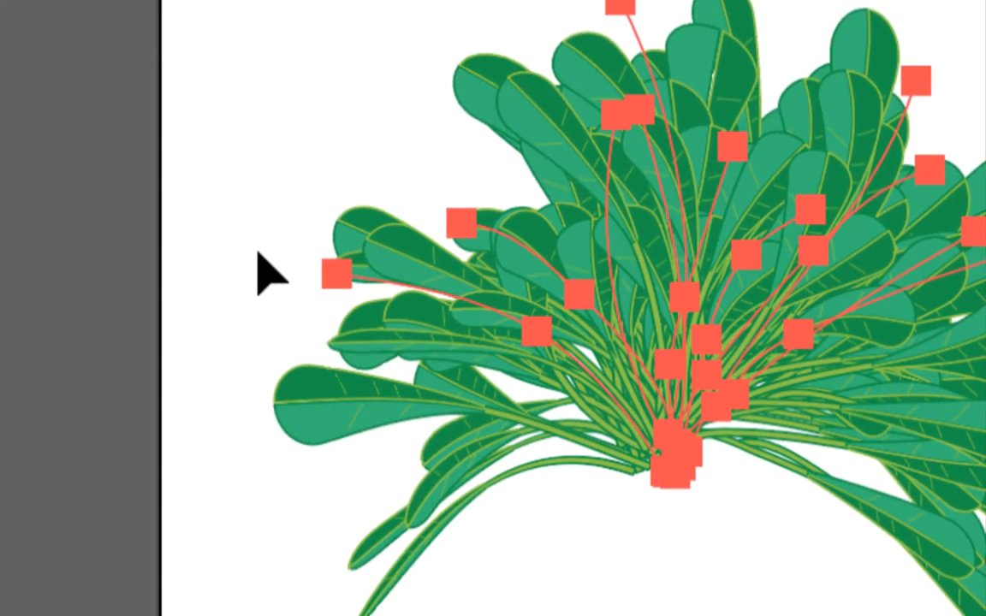
key(super+z)
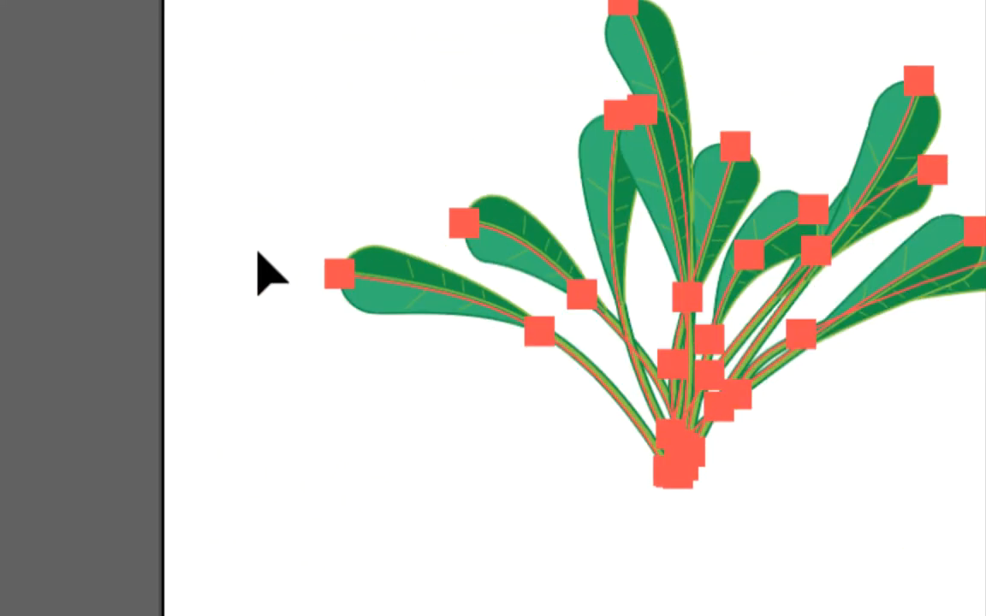
Draw a new blank artboard about 486 × 315 mm beside the plant's artboard
scroll(206, 253, right, 5)
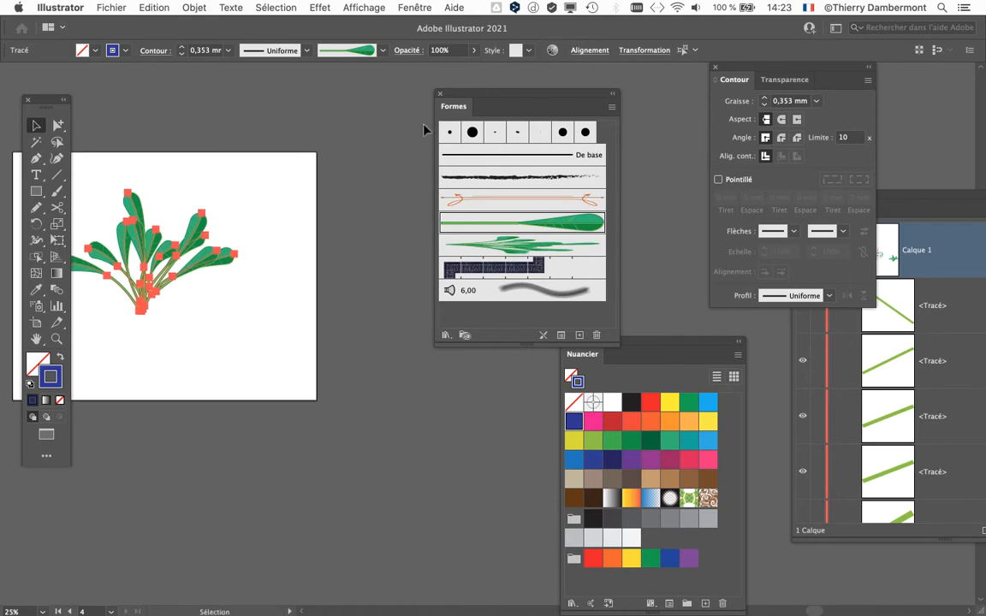
drag(456, 94, 649, 99)
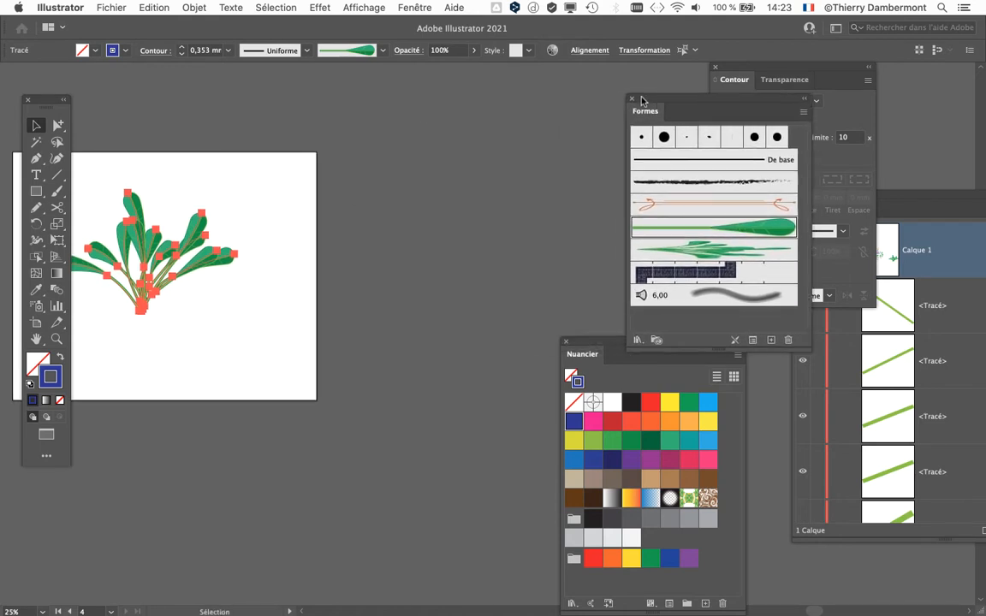
click(39, 323)
drag(337, 187, 699, 423)
drag(471, 353, 280, 332)
scroll(273, 266, up, 1)
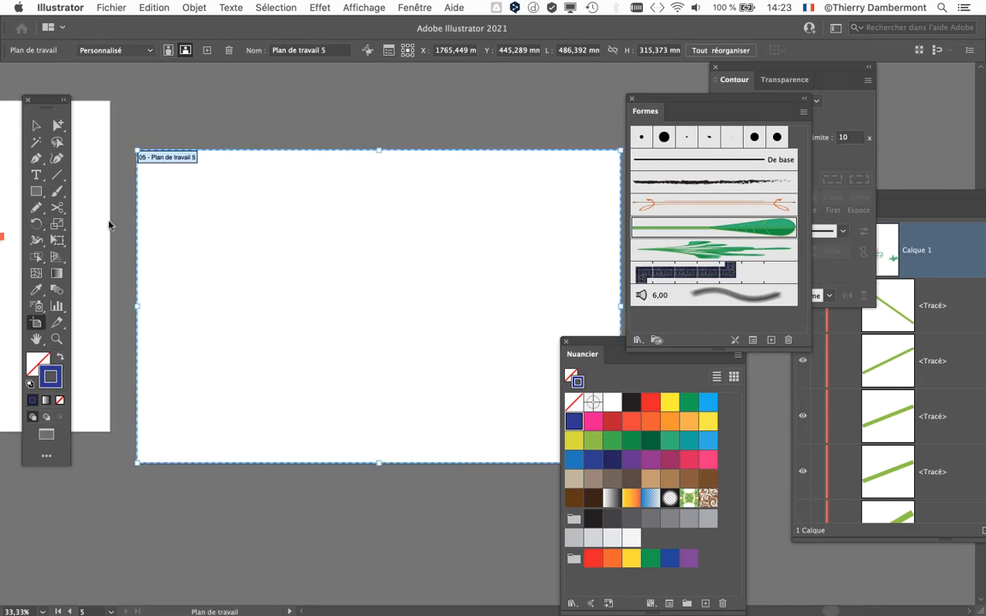
Paint one upward stroke with the plant art brush on the new artboard using the Paintbrush tool
click(56, 197)
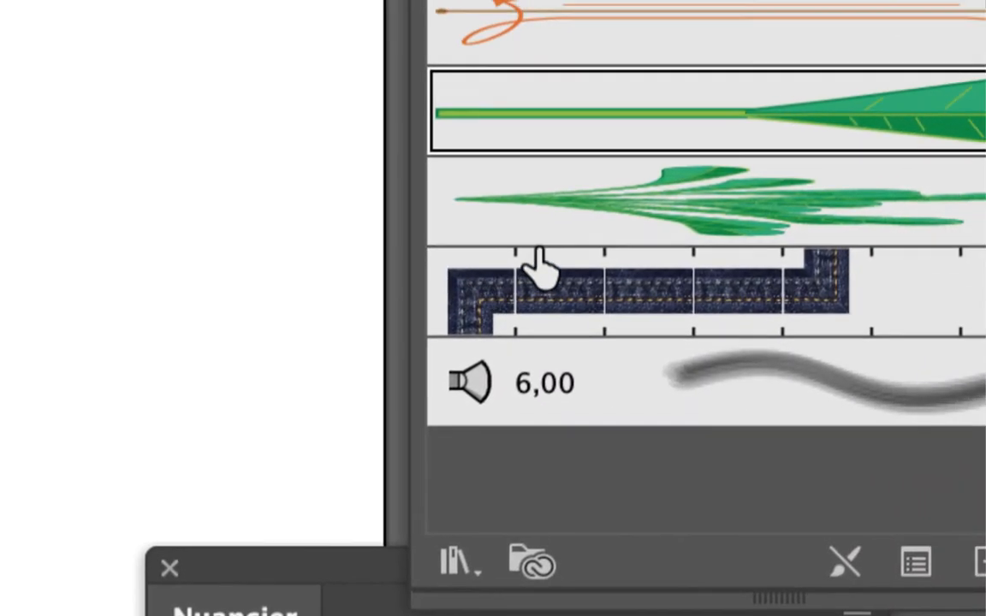
click(544, 259)
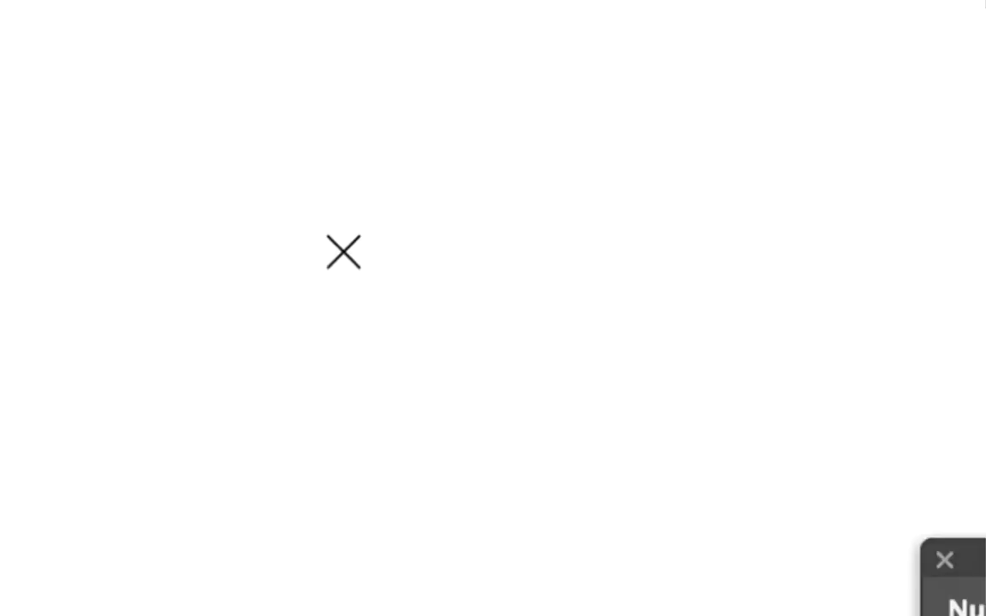
drag(242, 304, 211, 217)
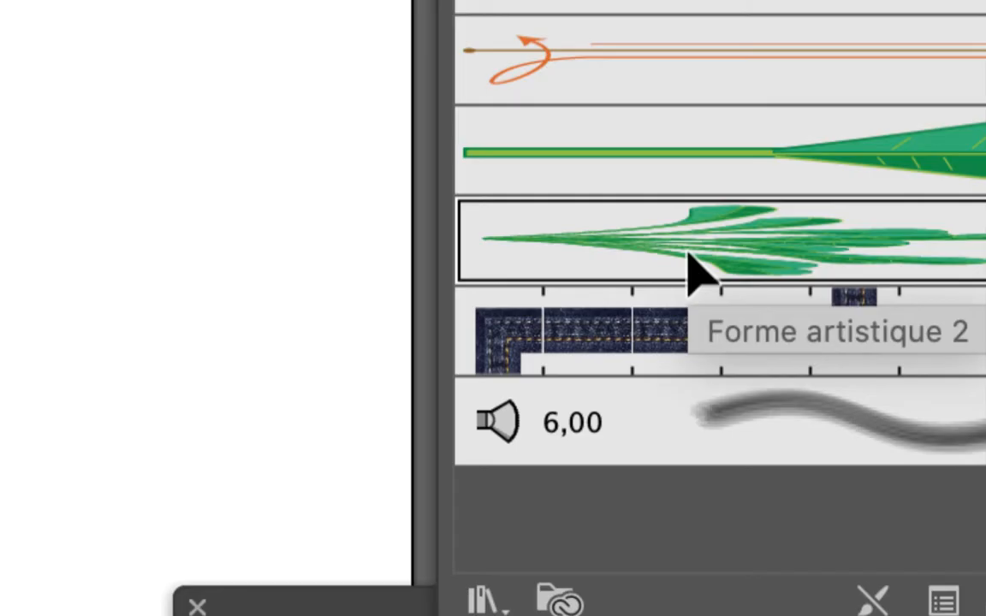
Set the plant art brush's fixed width to 28% in its brush options
double_click(691, 257)
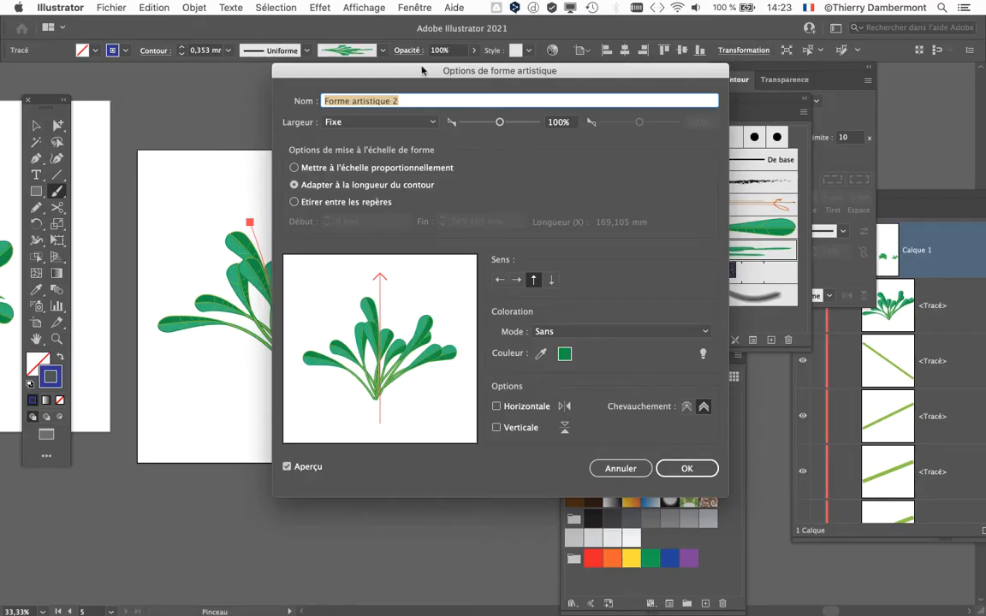
mouse_move(422, 71)
mouse_down()
mouse_move(638, 71)
mouse_move(622, 70)
mouse_up()
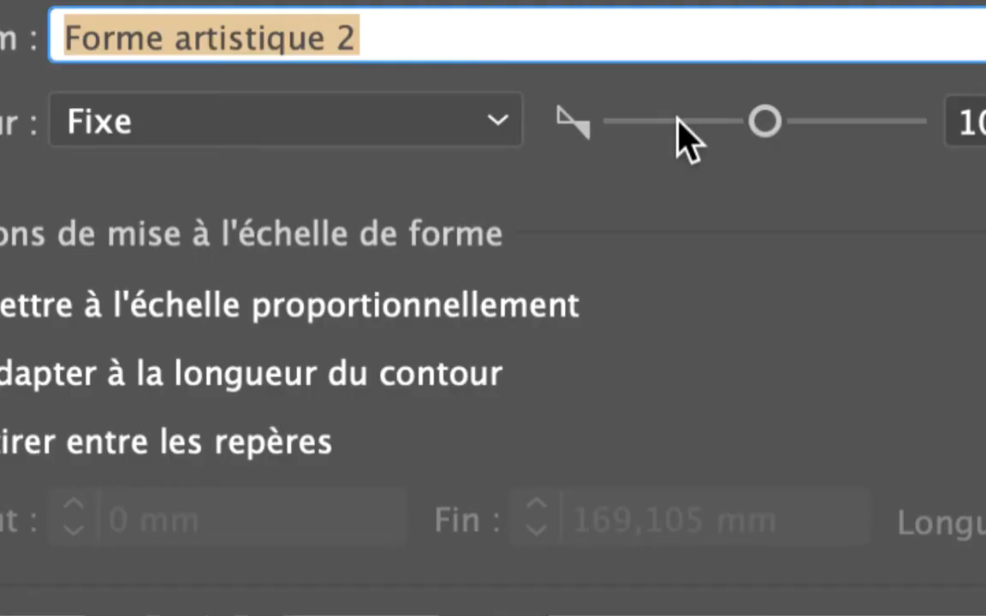
click(678, 120)
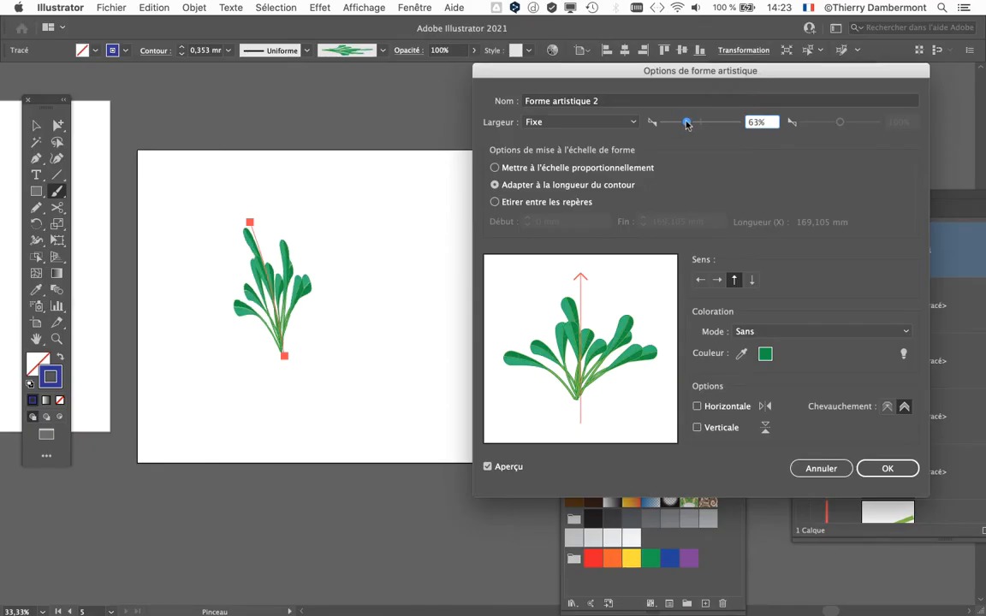
drag(687, 124, 673, 125)
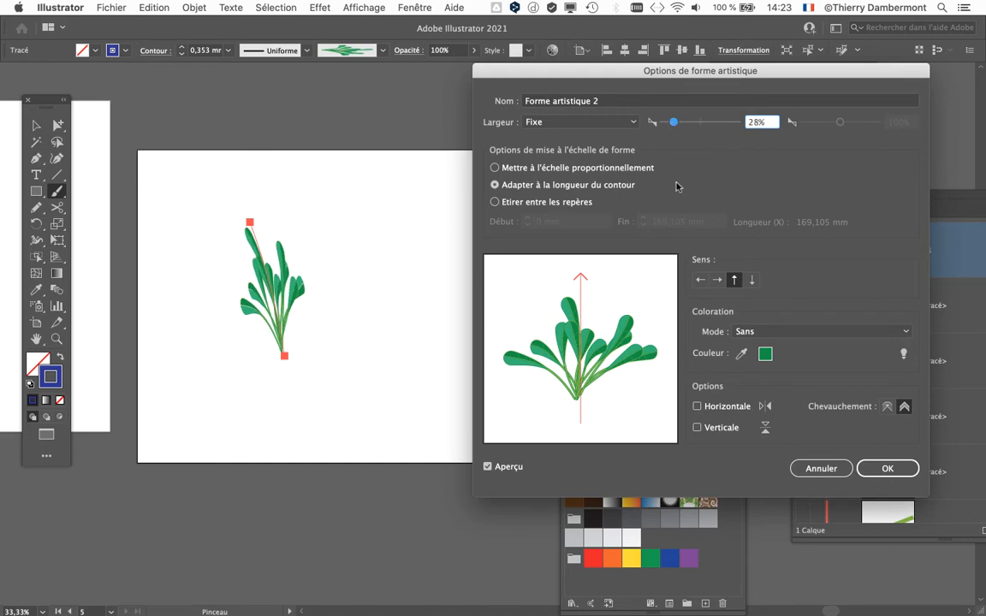
click(893, 469)
click(750, 309)
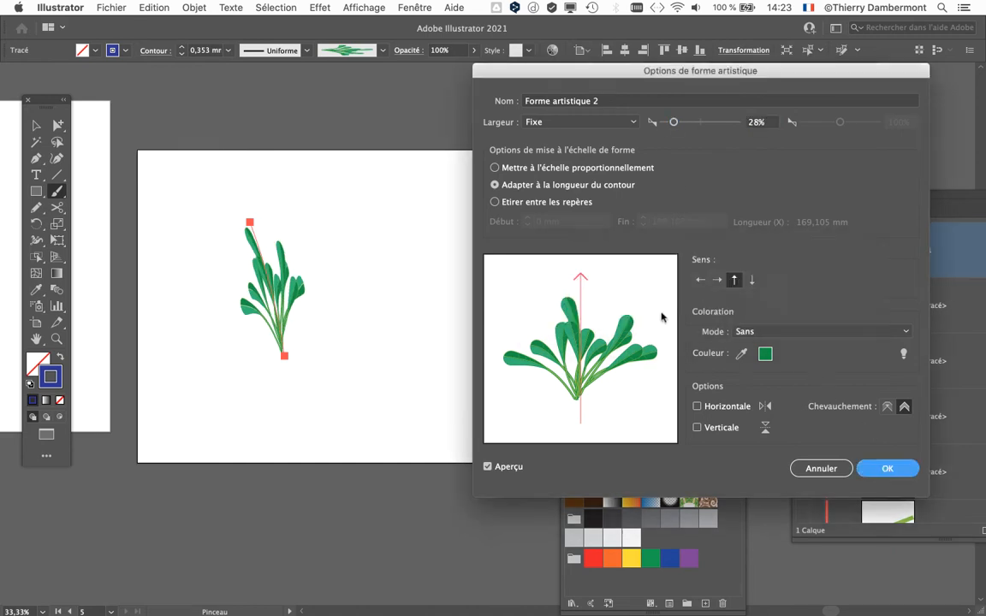
Replace the test plant with a new nearly upright brush stroke, undoing the attempt at another stroke leaning right
scroll(244, 297, up, 2)
key(Delete)
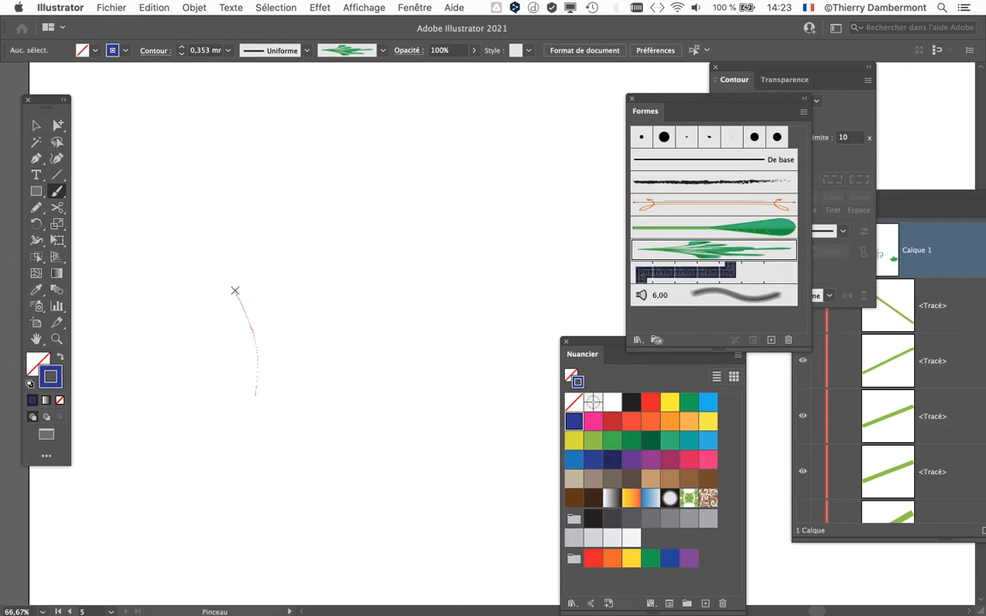
drag(235, 291, 228, 186)
key(Delete)
drag(285, 390, 376, 227)
key(cmd+z)
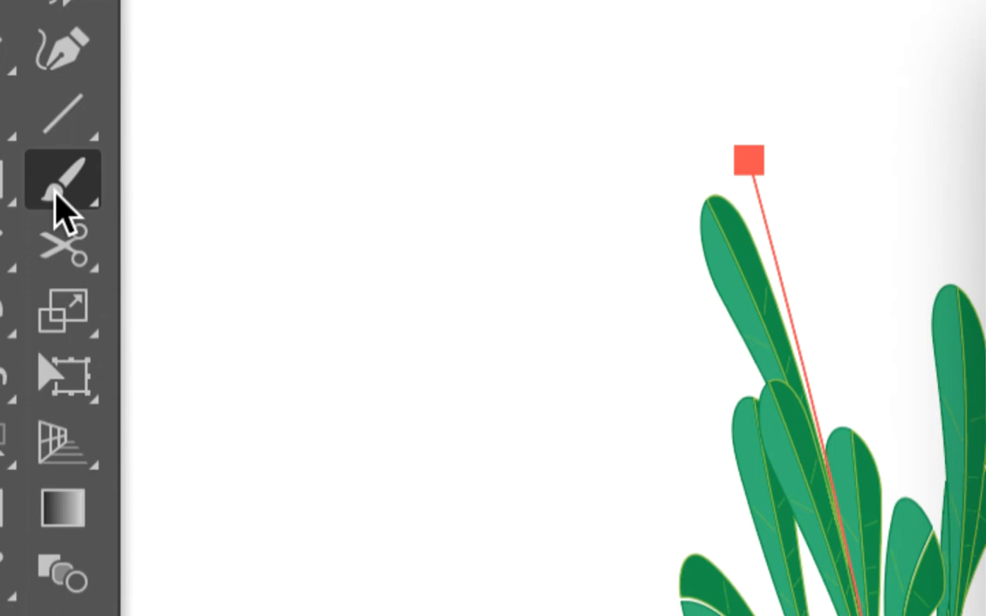
Turn off the Conserver la sélection option for the Paintbrush tool
double_click(56, 197)
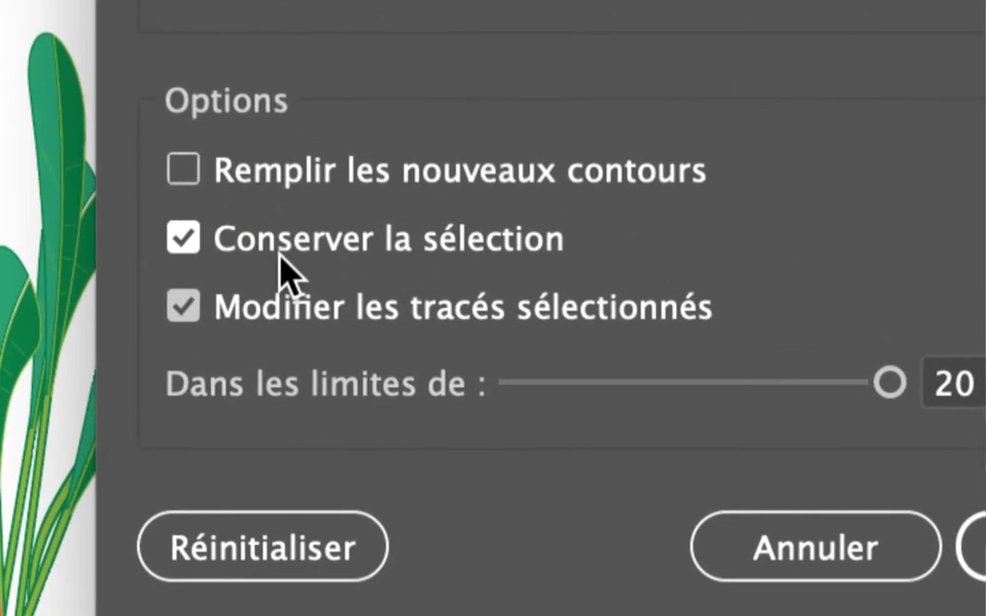
click(283, 249)
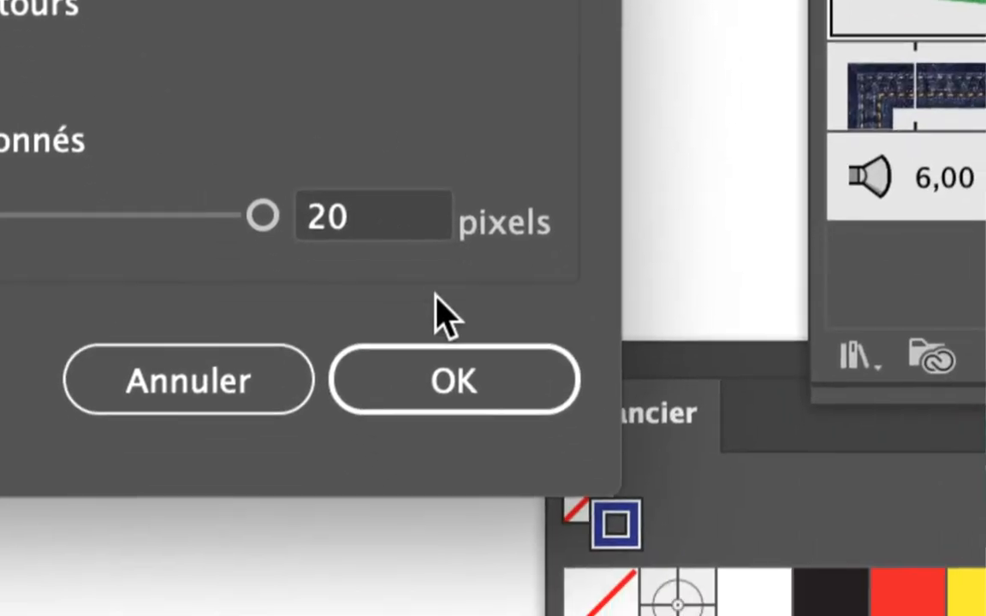
click(438, 375)
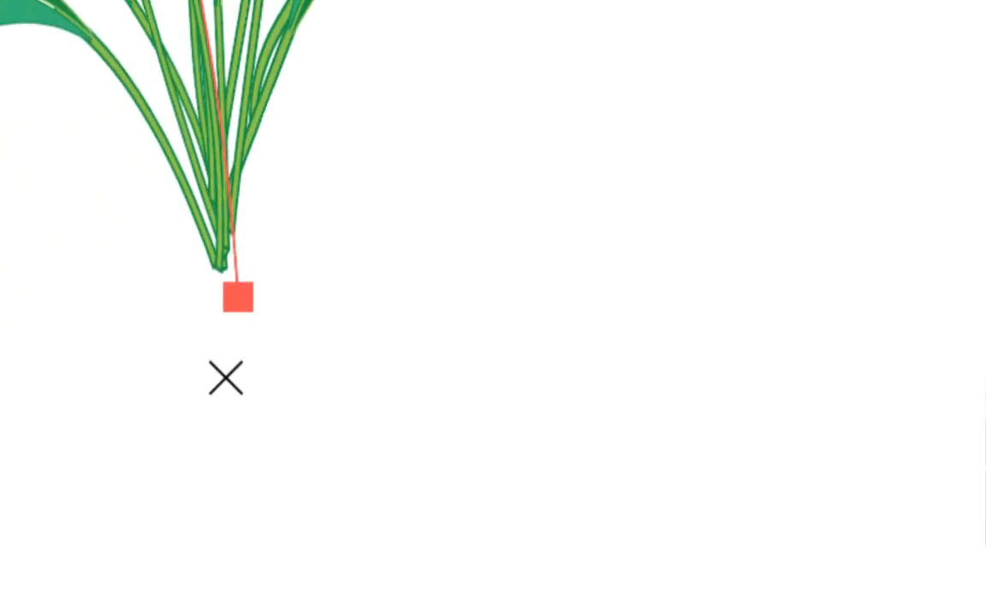
Paint two more plant strokes beside the upright plant, one leaning right and one leaning left
drag(267, 298, 300, 259)
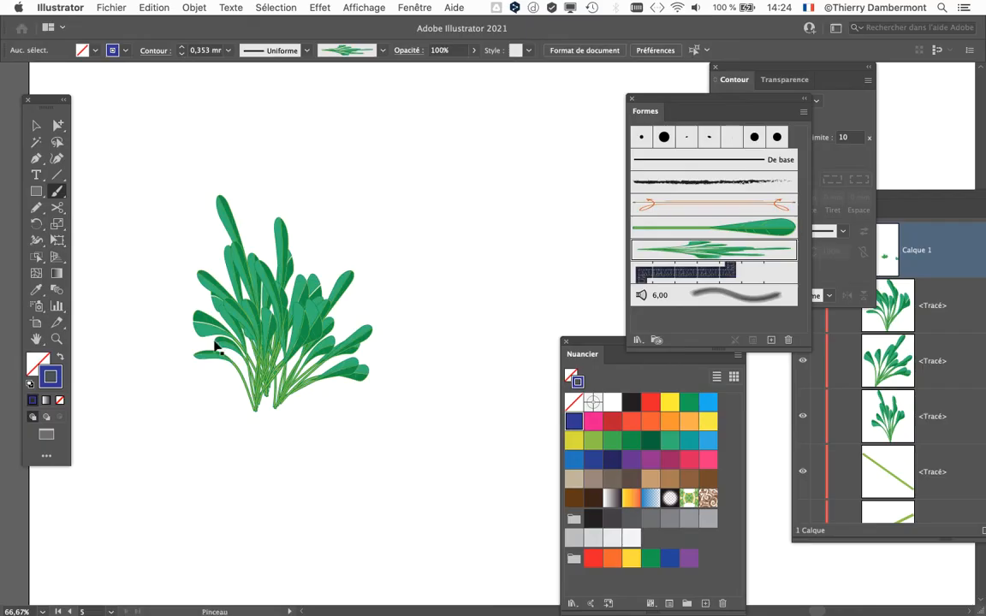
drag(223, 342, 152, 275)
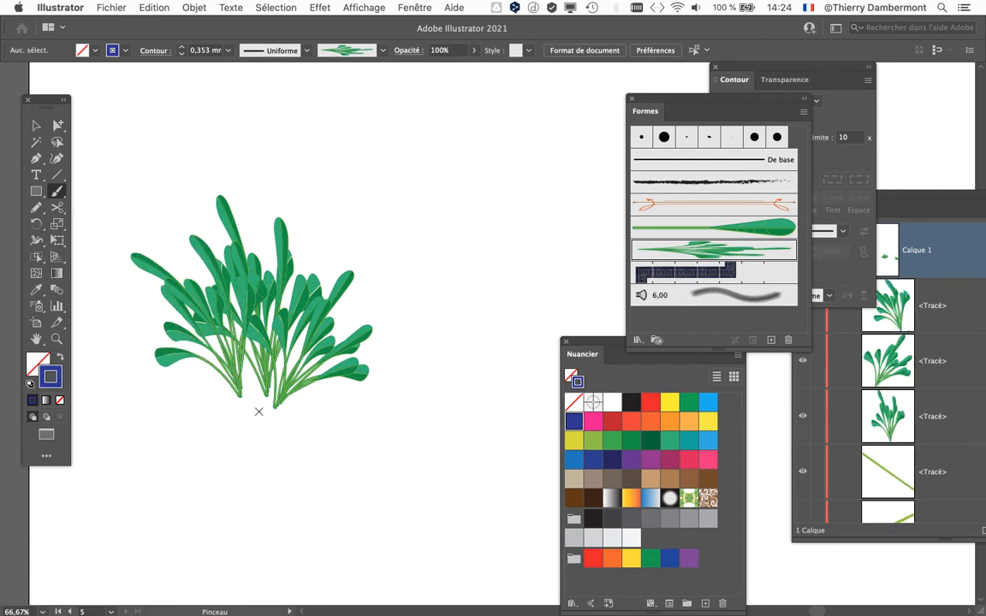
drag(252, 443, 321, 269)
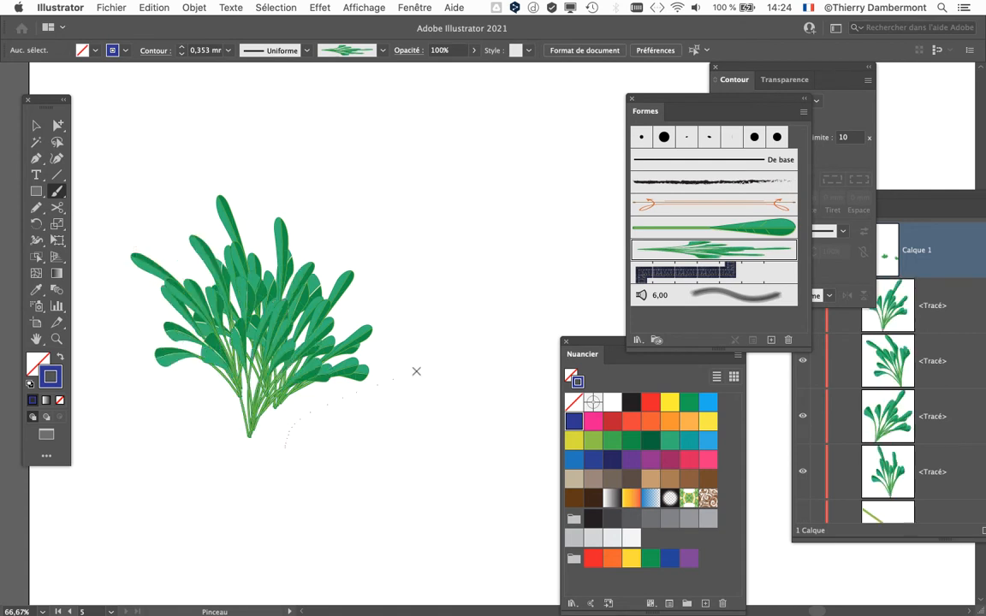
drag(416, 371, 406, 390)
key(super+z)
key(super+z)
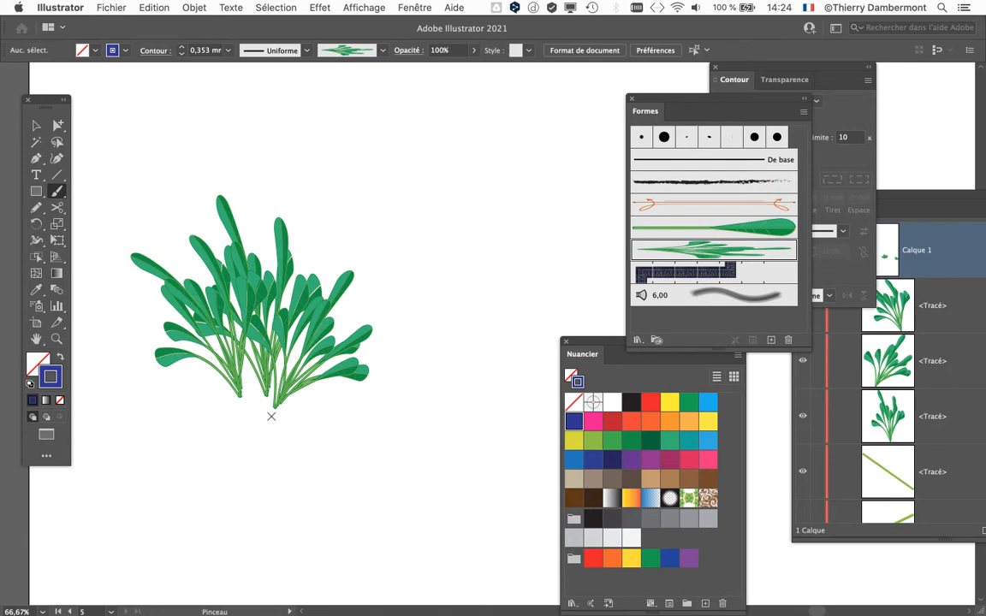
Paint a second clump of tall plants to the right of the first, with overlapping strokes leaning left and right
scroll(438, 401, right, 5)
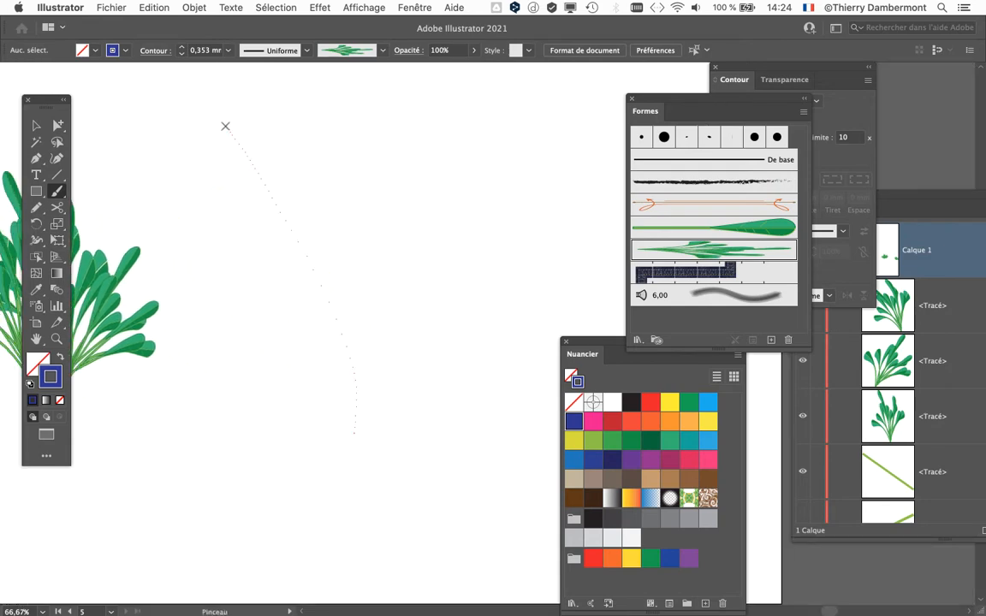
drag(225, 126, 226, 126)
drag(366, 402, 413, 237)
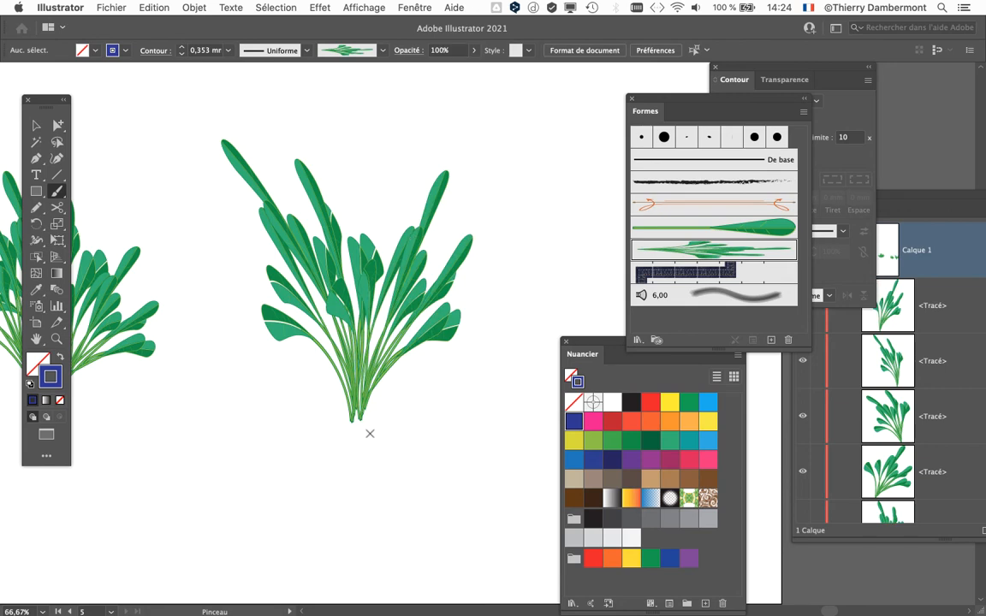
Paint a third, smaller clump of three overlapping plants near the artboard's right edge, undoing unwanted strokes along the way
scroll(414, 333, right, 5)
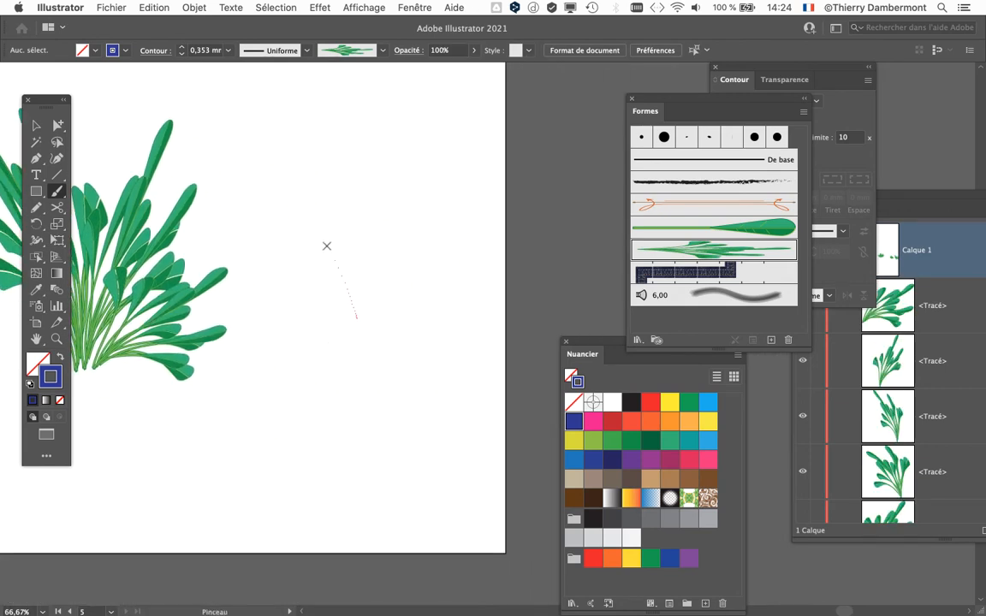
mouse_move(326, 245)
mouse_down()
mouse_move(361, 300)
mouse_move(439, 229)
mouse_up()
key(super+z)
key(super+z)
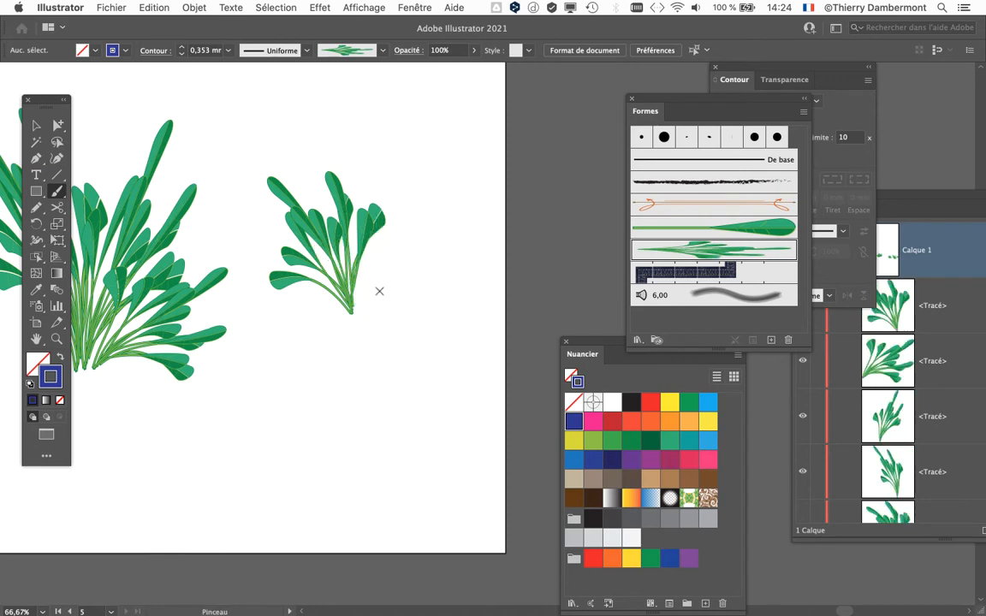
drag(384, 326, 432, 214)
scroll(407, 225, up, 1)
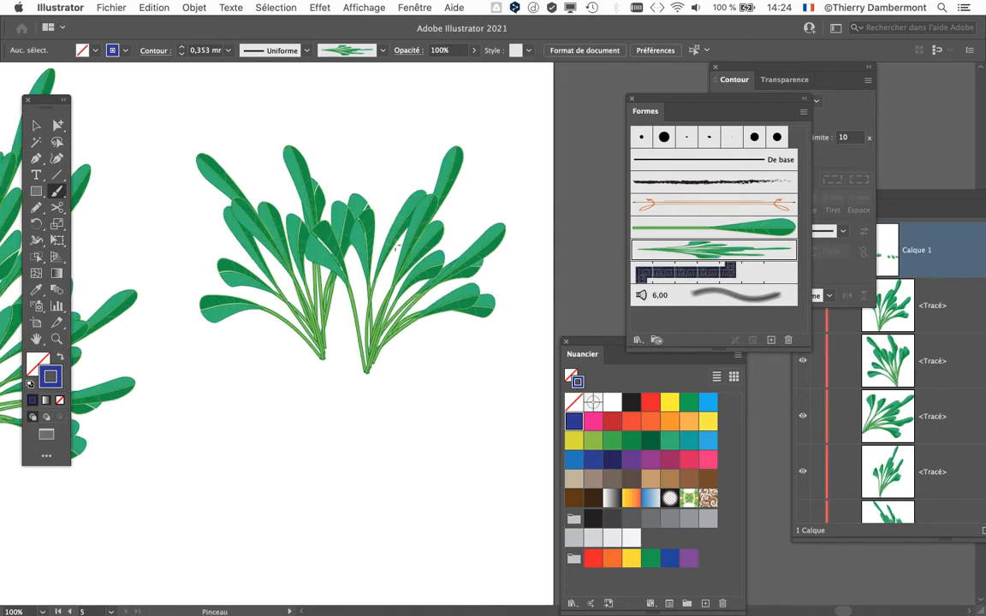
drag(291, 230, 293, 229)
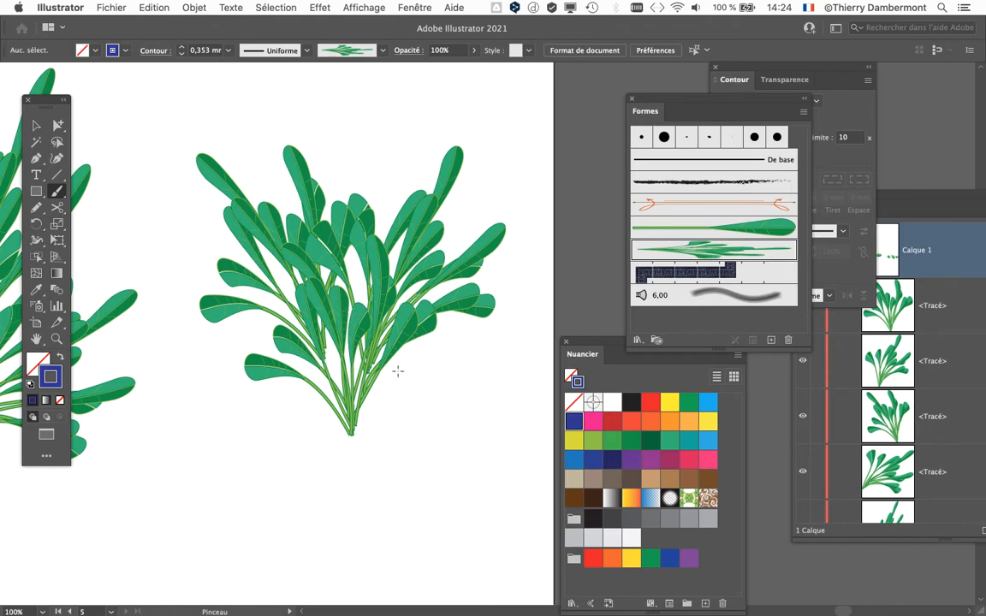
Examine the painted plant clumps up close and from a distance
scroll(398, 371, down, 1)
scroll(334, 280, left, 10)
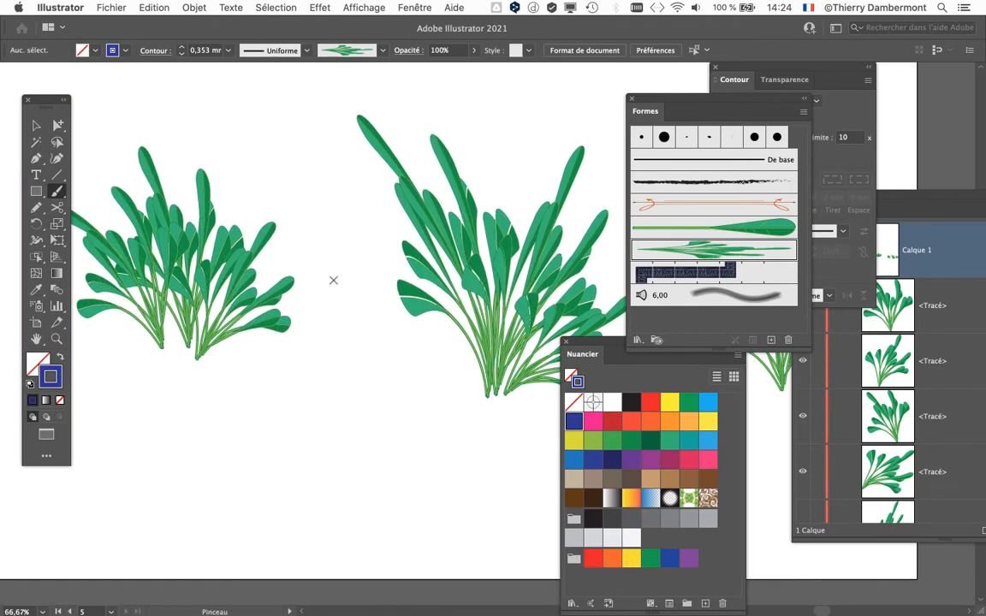
scroll(261, 280, down, 1)
scroll(214, 287, right, 10)
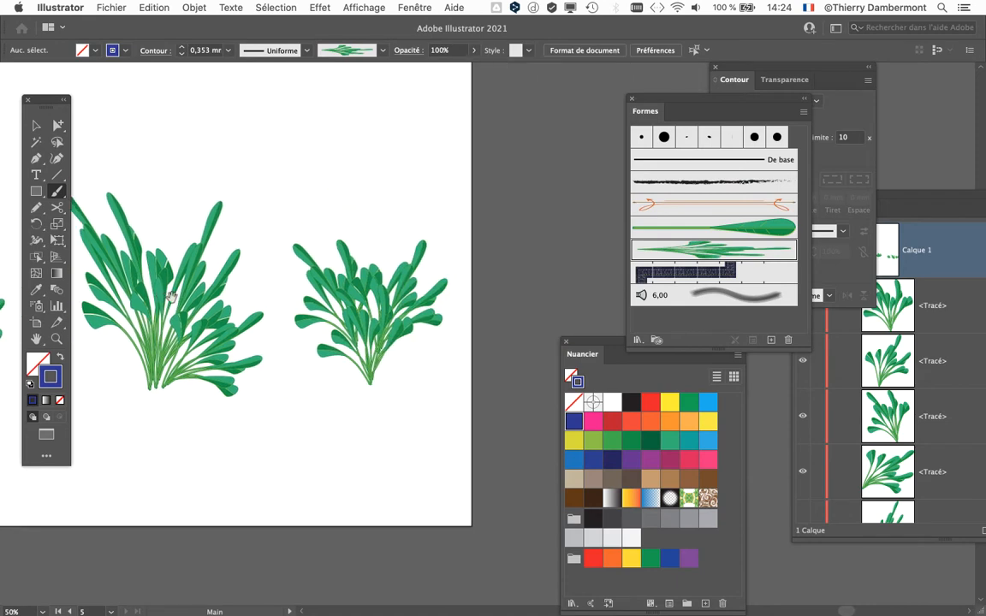
drag(382, 272, 303, 275)
scroll(287, 285, up, 3)
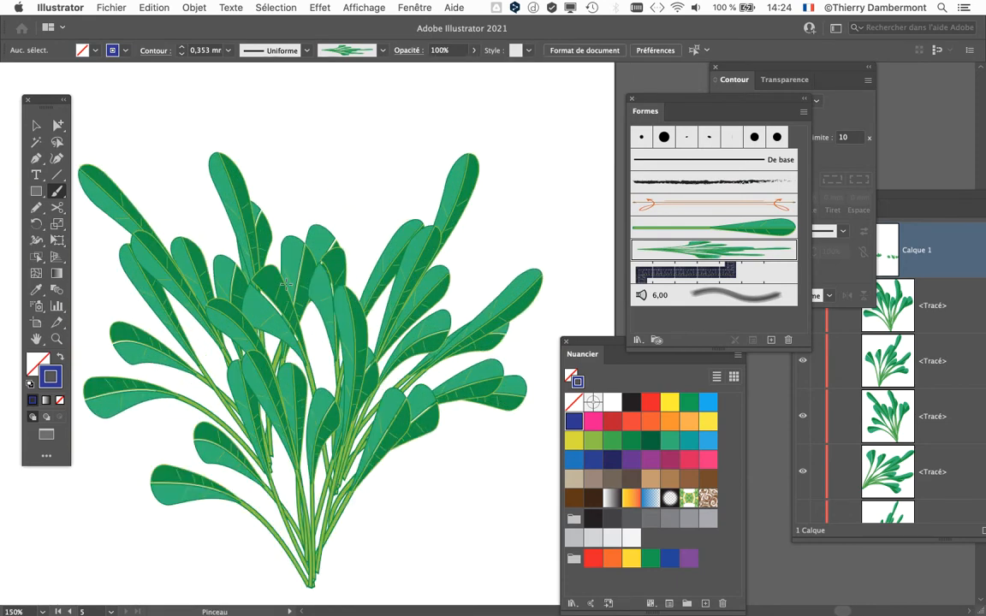
scroll(287, 285, up, 1)
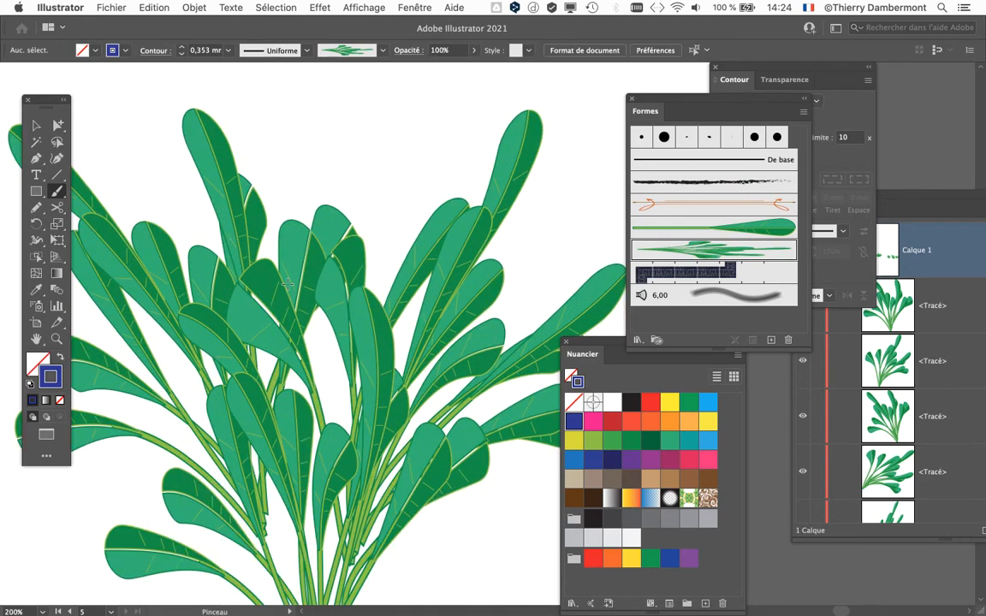
scroll(287, 285, down, 2)
click(36, 125)
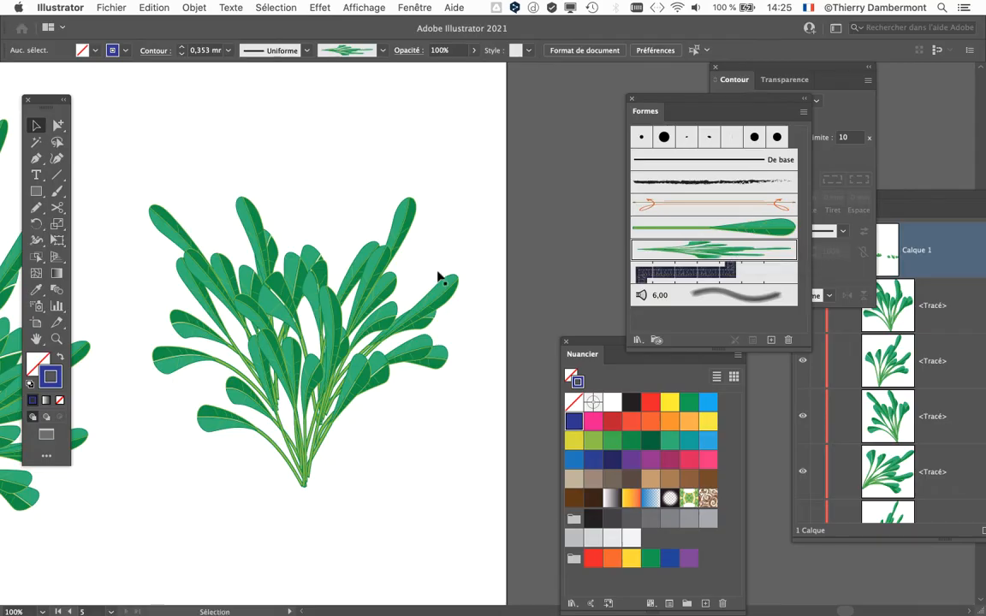
scroll(269, 255, down, 1)
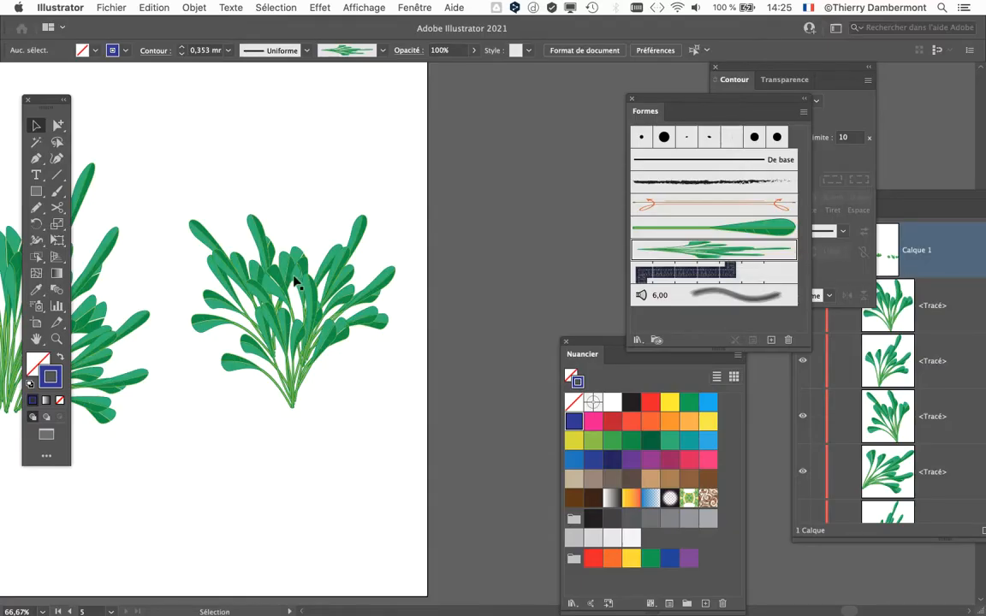
scroll(290, 282, down, 1)
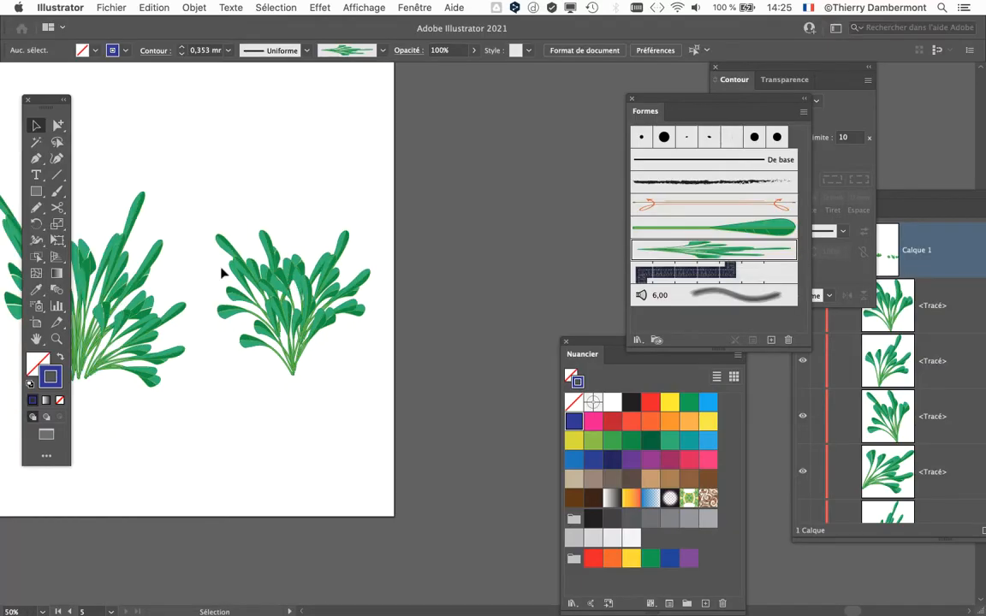
scroll(190, 264, down, 1)
Fill the dark green half of the original leaf drawing with the purple-red #9E1F63 swatch and deselect it
drag(226, 231, 636, 255)
drag(273, 236, 687, 270)
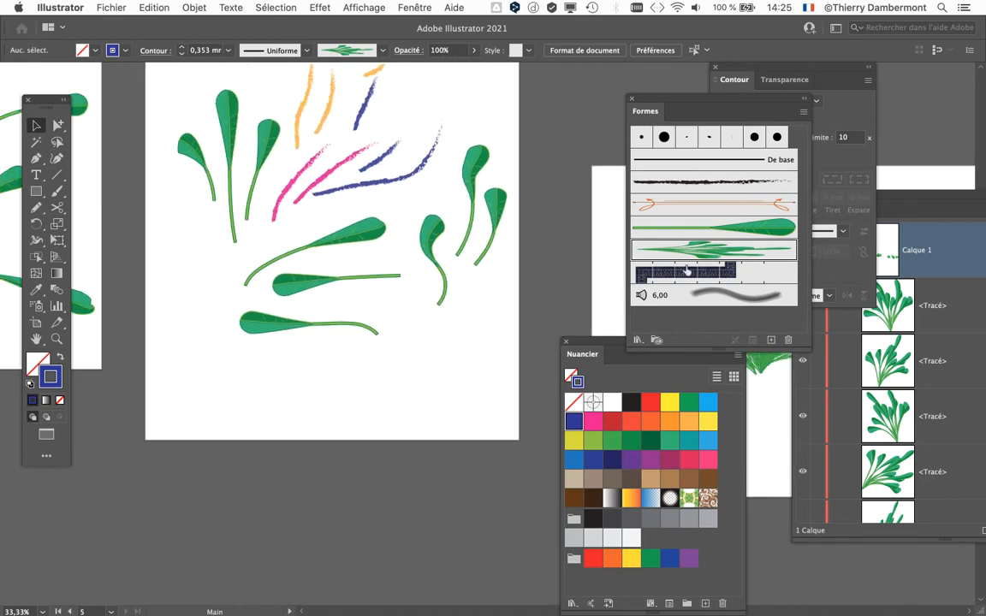
drag(369, 283, 586, 292)
drag(218, 316, 343, 321)
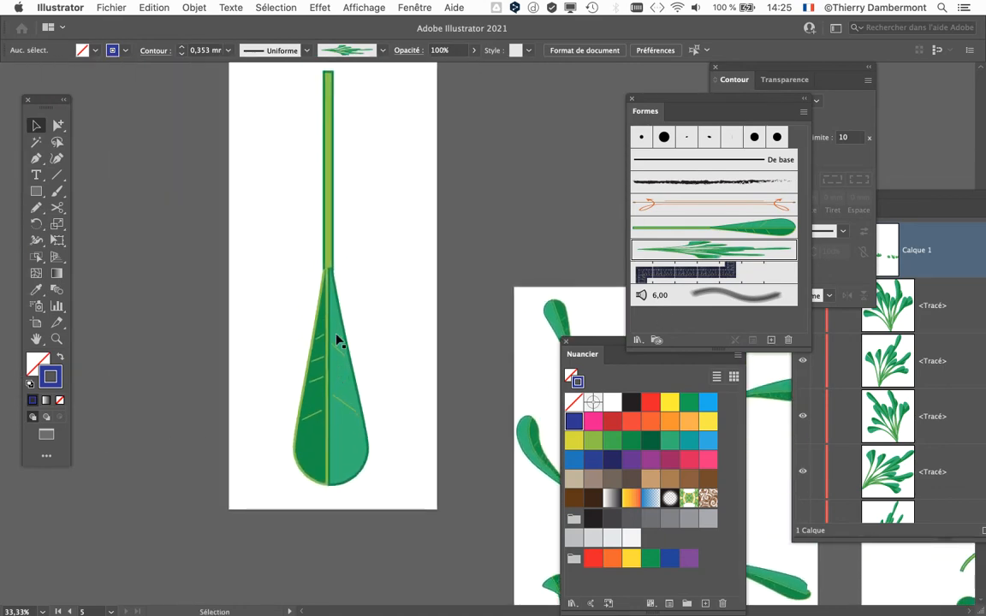
scroll(337, 341, up, 2)
click(57, 125)
click(358, 431)
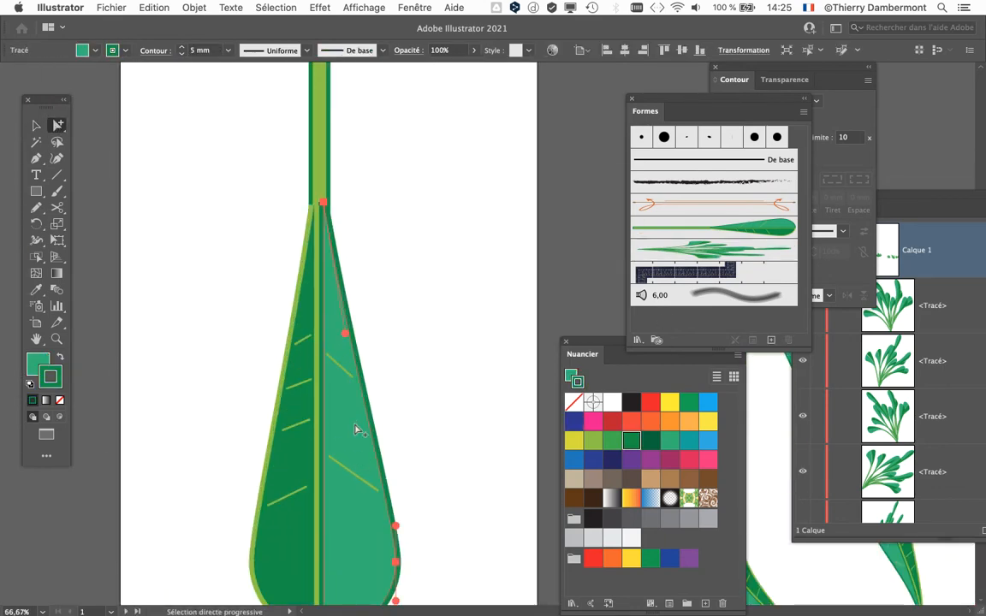
scroll(409, 316, down, 3)
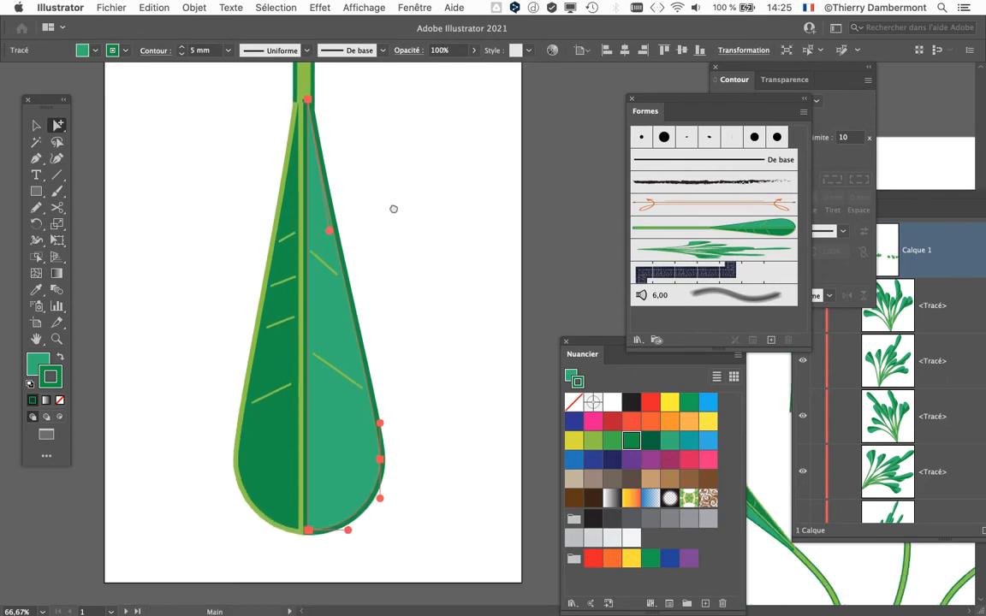
click(289, 418)
drag(614, 339, 467, 154)
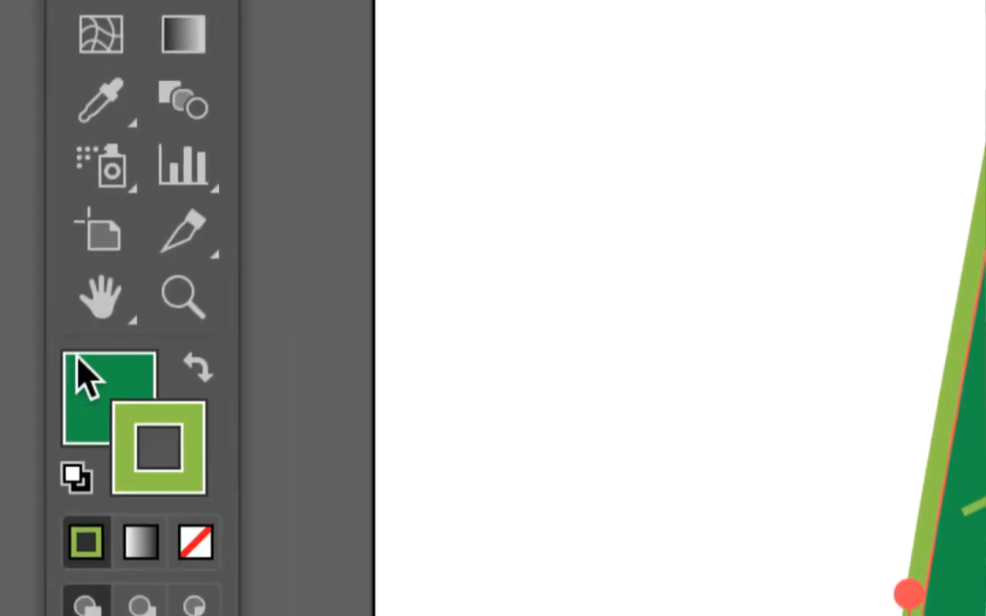
click(39, 360)
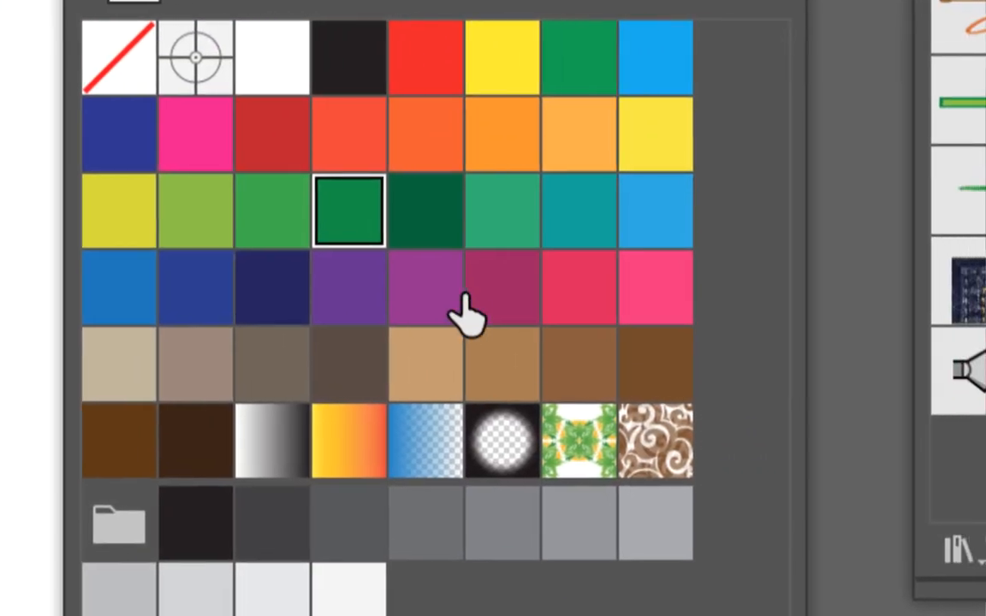
click(512, 287)
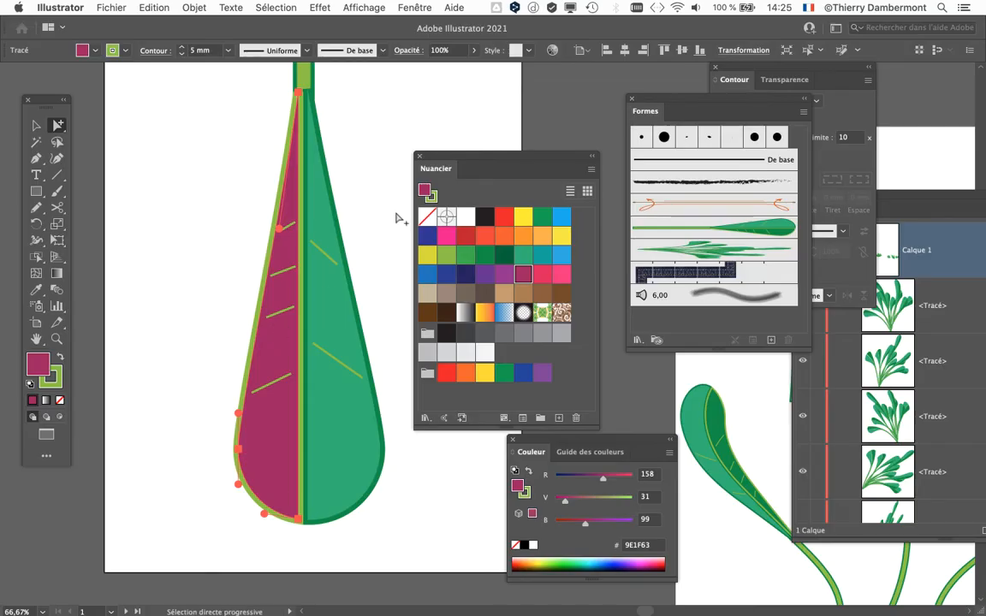
click(395, 219)
drag(462, 170, 447, 338)
Select all parts of the recoloured leaf drawing, including its stem
scroll(438, 280, down, 1)
scroll(376, 249, right, 5)
scroll(377, 248, up, 2)
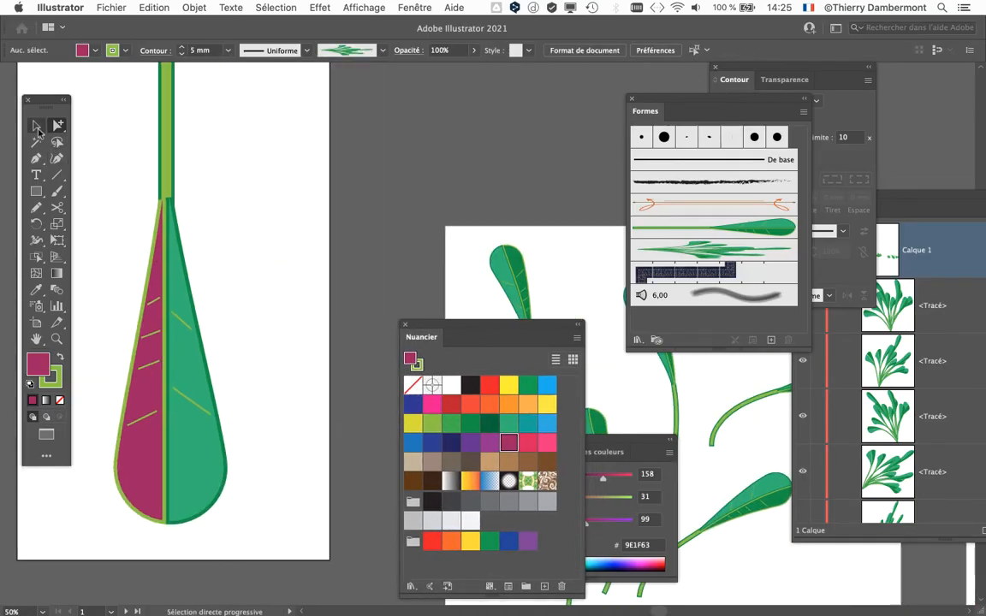
drag(247, 331, 252, 336)
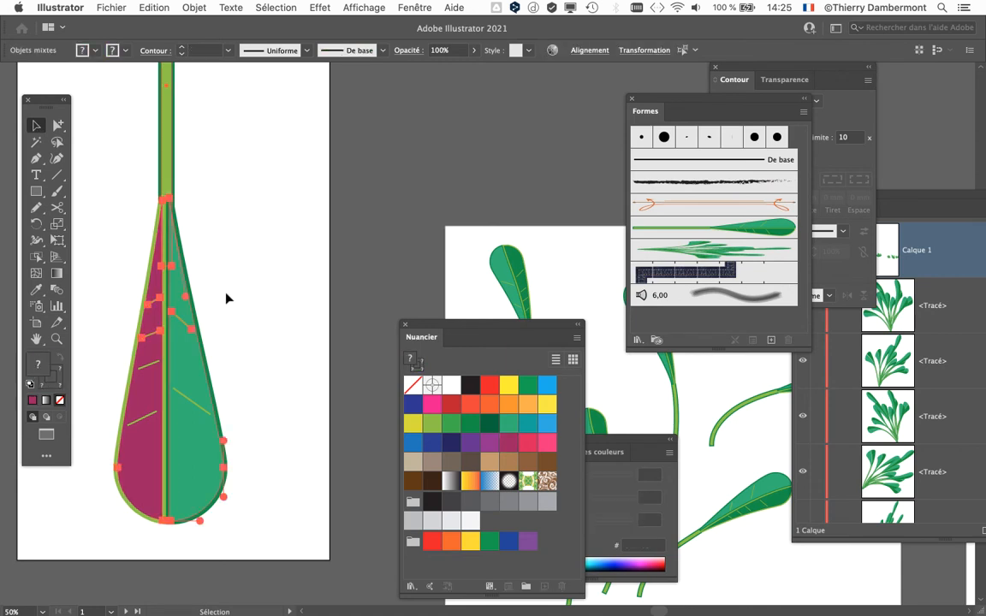
scroll(228, 295, down, 1)
scroll(172, 234, up, 3)
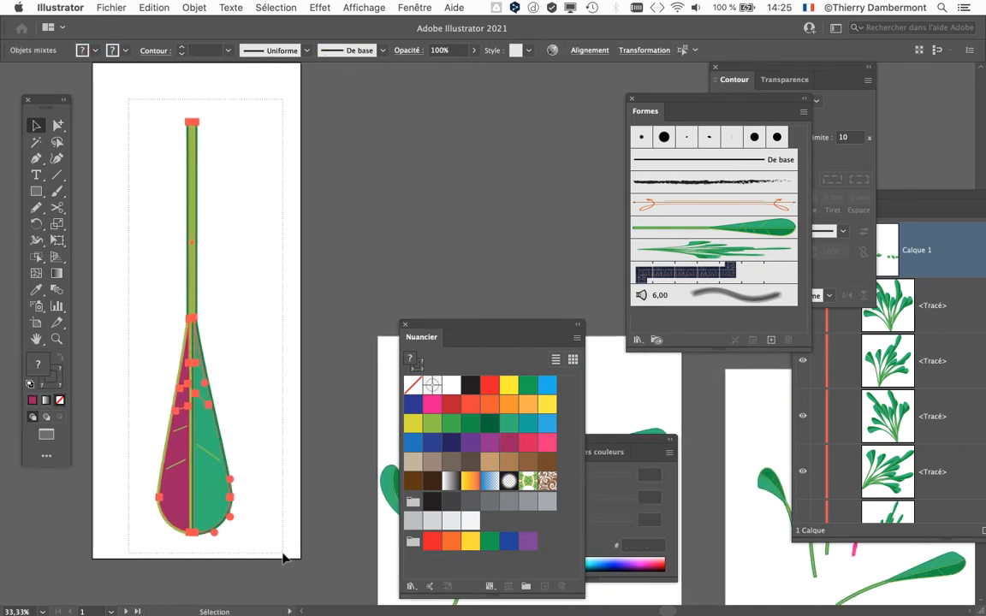
drag(283, 548, 282, 549)
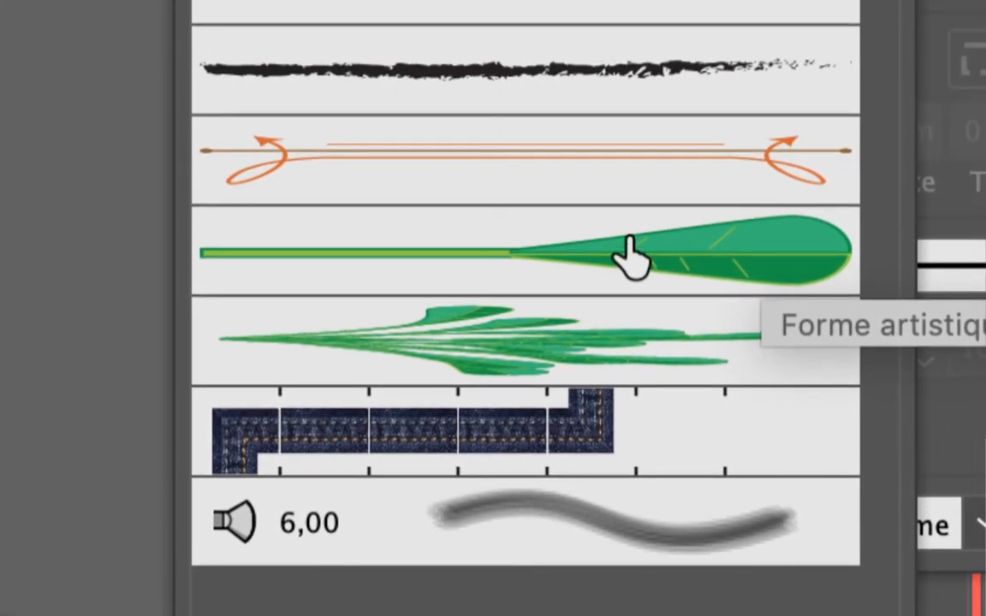
Duplicate the single-leaf art brush in the brush list
drag(523, 257, 516, 259)
mouse_move(625, 249)
mouse_down()
mouse_move(632, 338)
mouse_move(710, 590)
mouse_move(761, 615)
mouse_up()
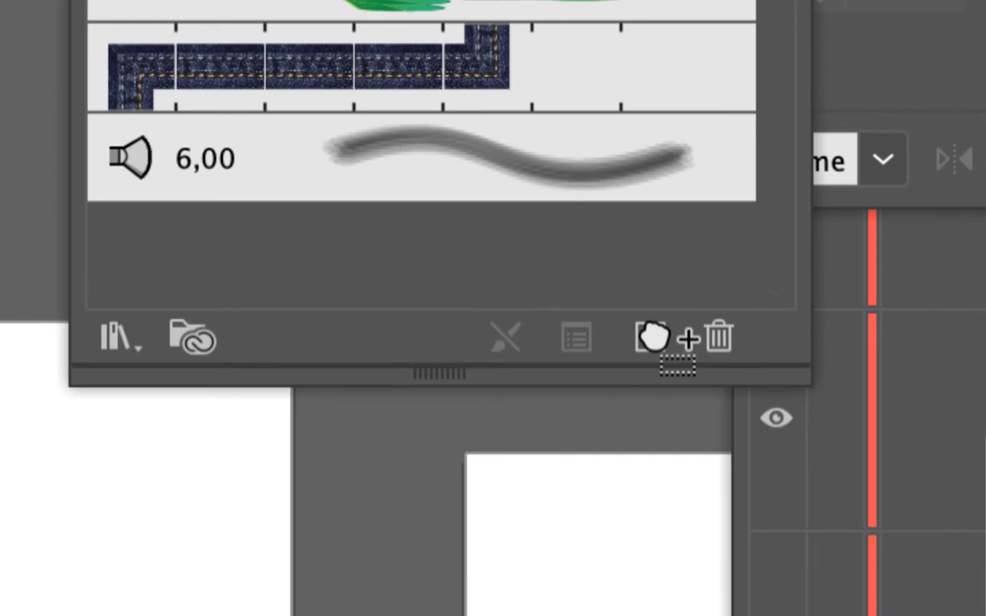
drag(652, 338, 660, 346)
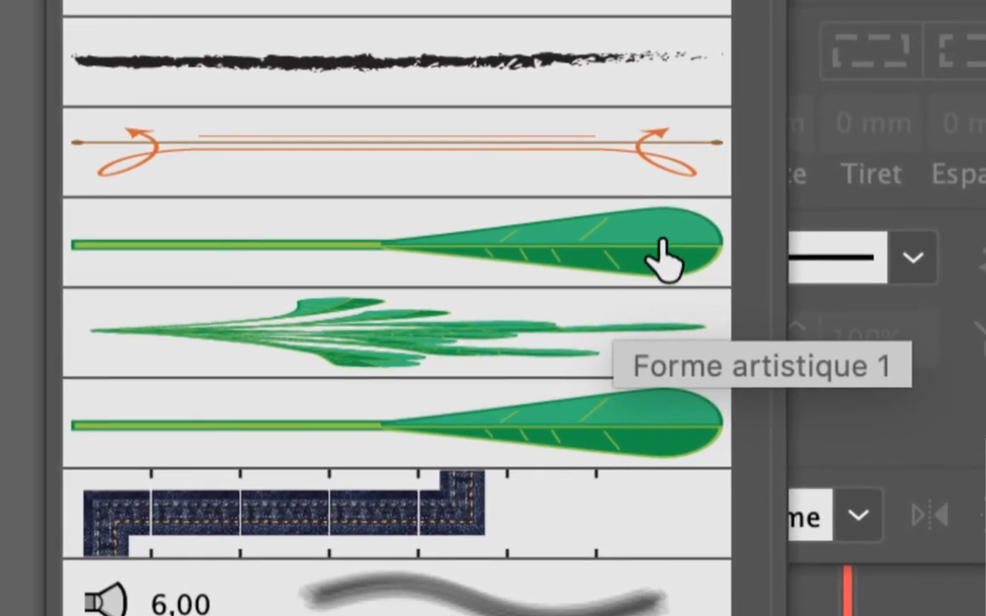
Choose the original single-leaf brush and inspect one of the leaf strokes on the neighbouring artboard
click(665, 257)
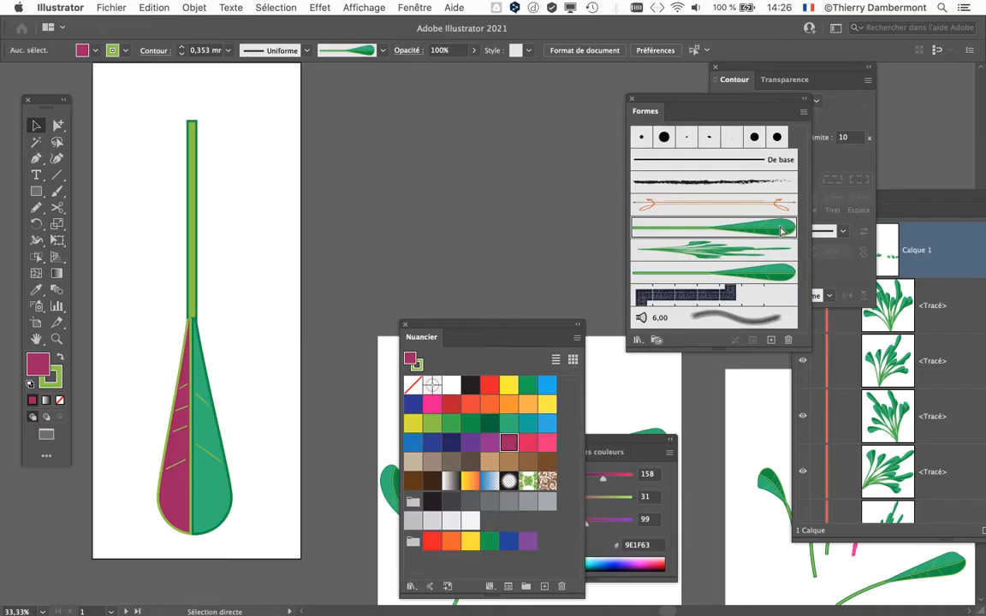
drag(552, 415, 282, 221)
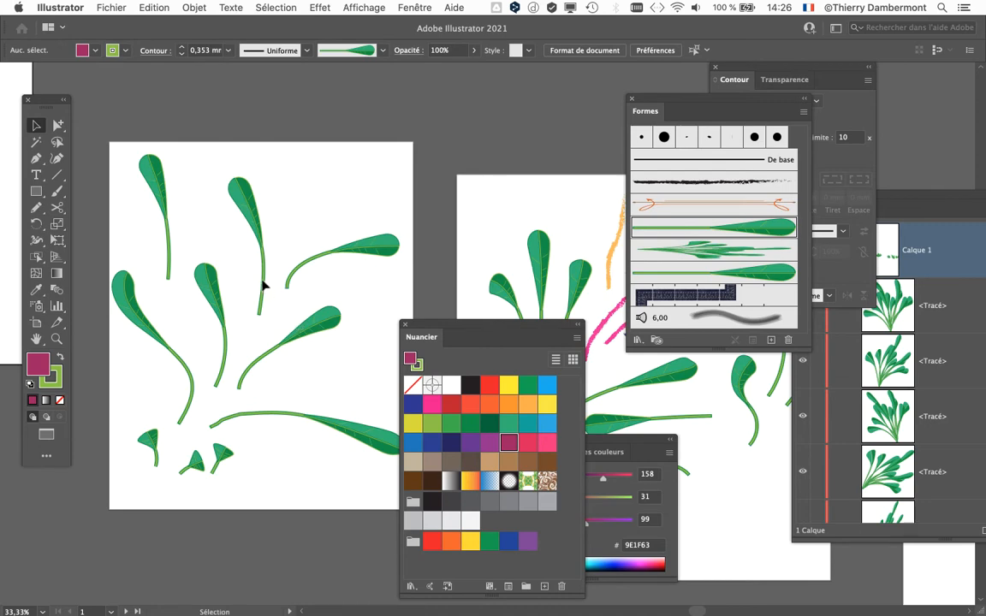
click(251, 221)
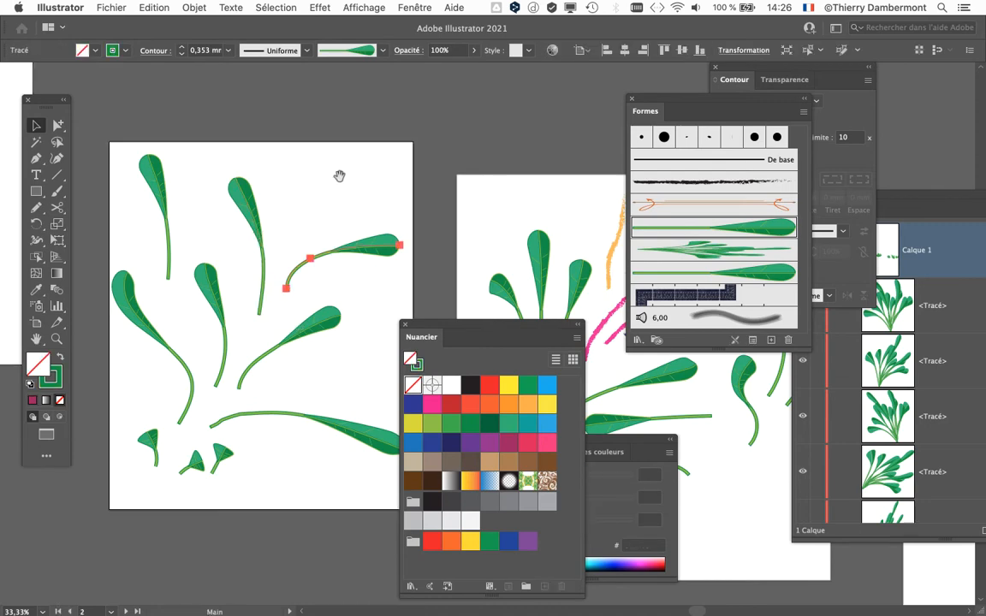
mouse_move(339, 176)
mouse_down()
mouse_move(638, 319)
mouse_move(644, 331)
mouse_up()
click(173, 97)
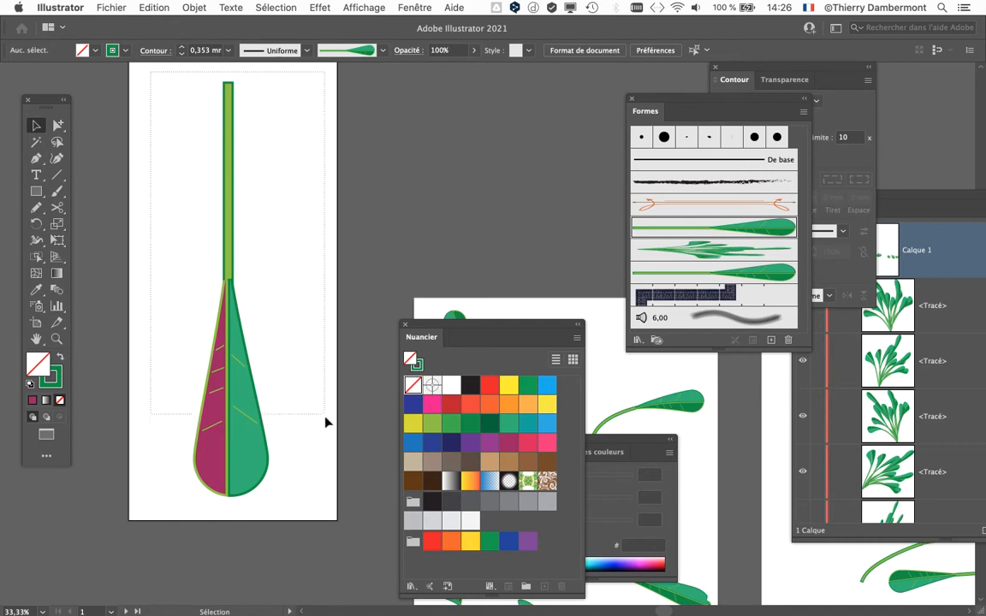
key(super+a)
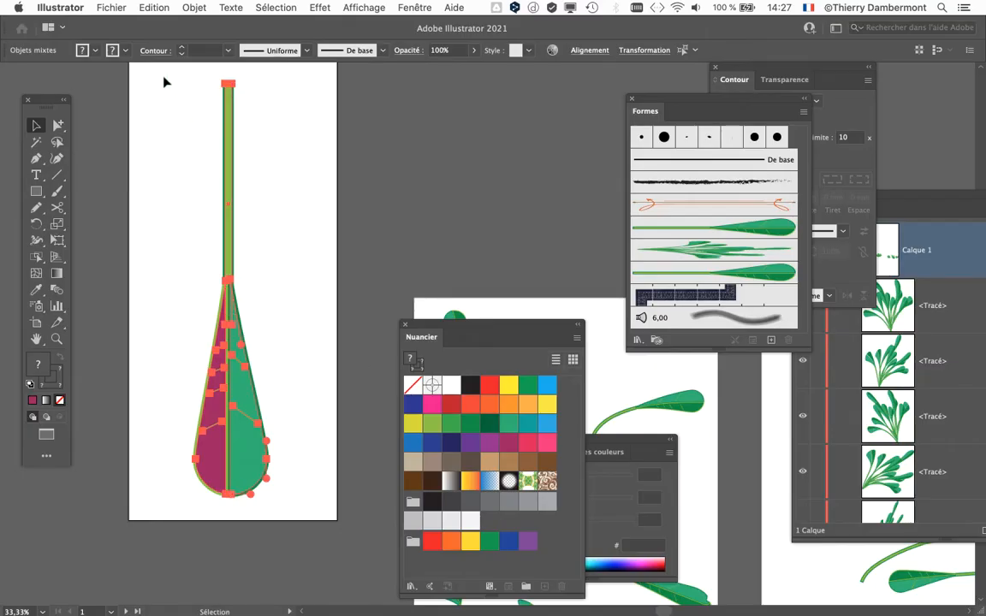
click(153, 71)
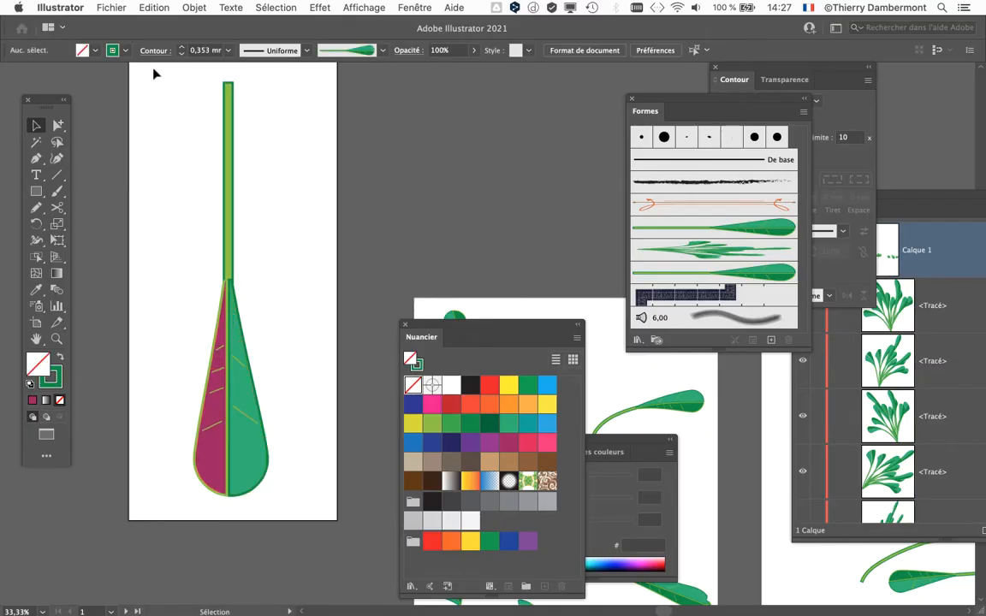
Select the whole recoloured leaf drawing, including its stem and all of its veins
click(261, 425)
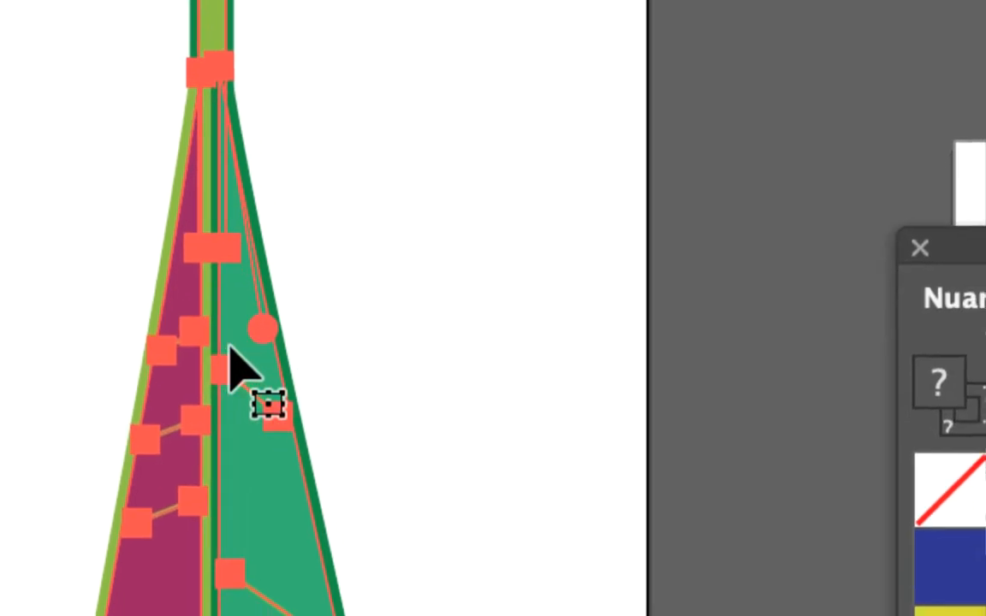
key(super+shift+a)
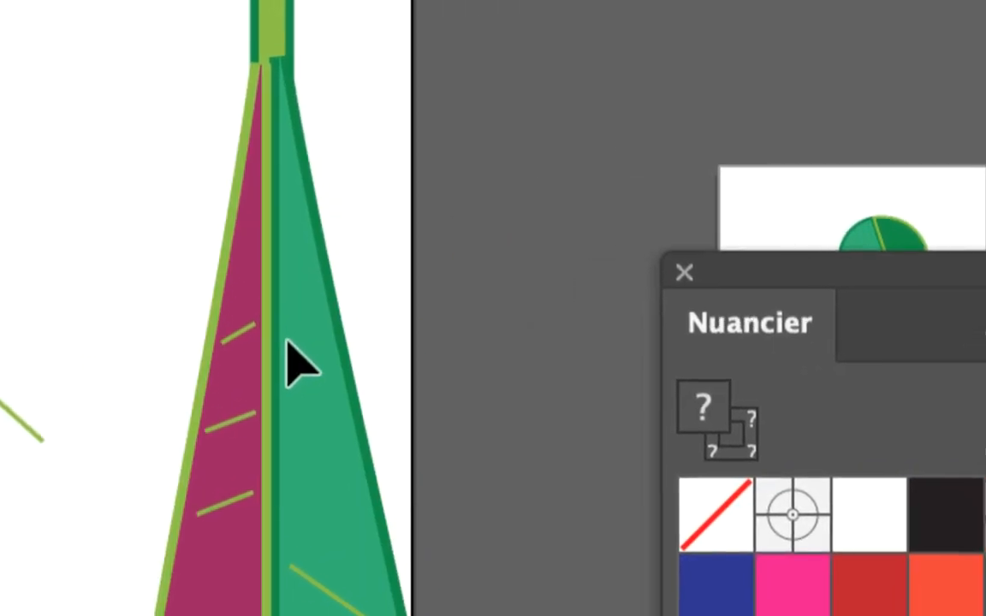
key(super+a)
key(super+shift+a)
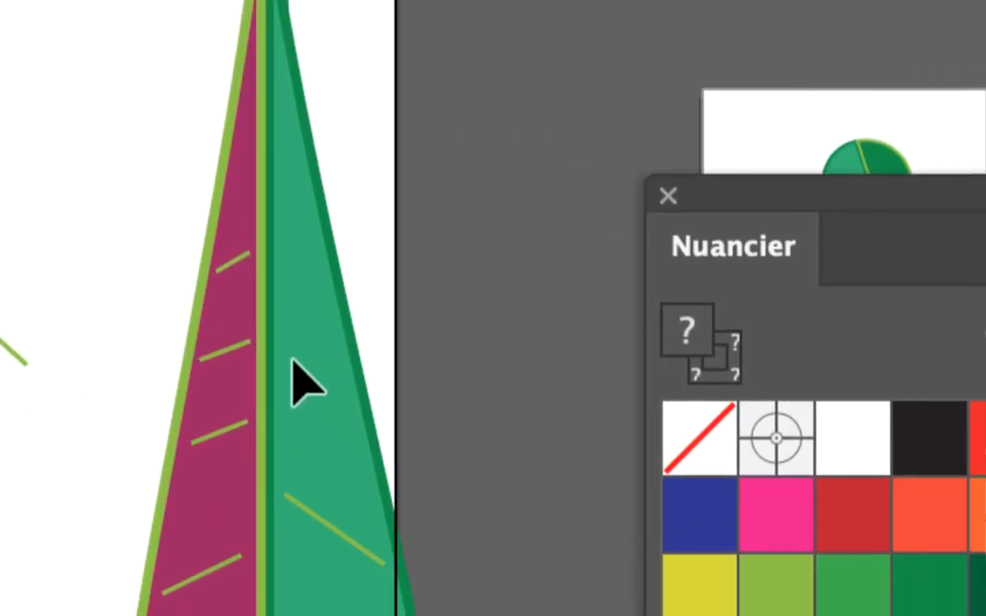
key(super+a)
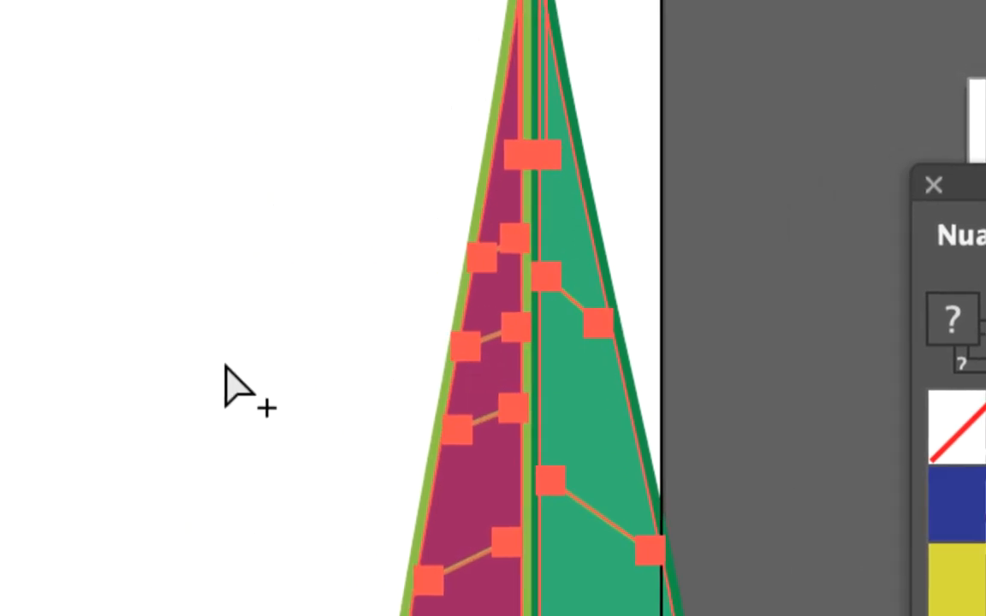
key(super+shift+a)
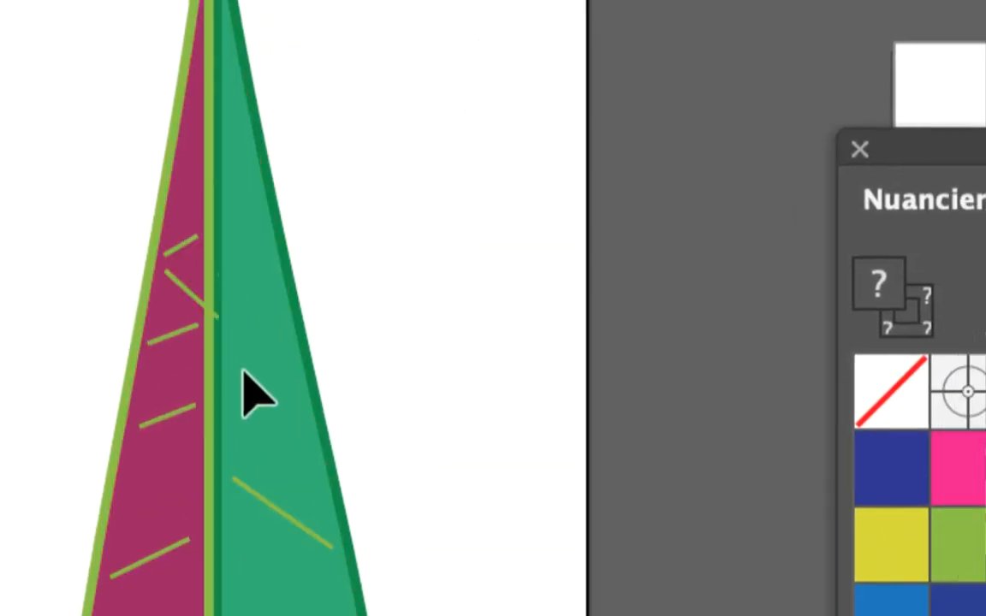
key(super+a)
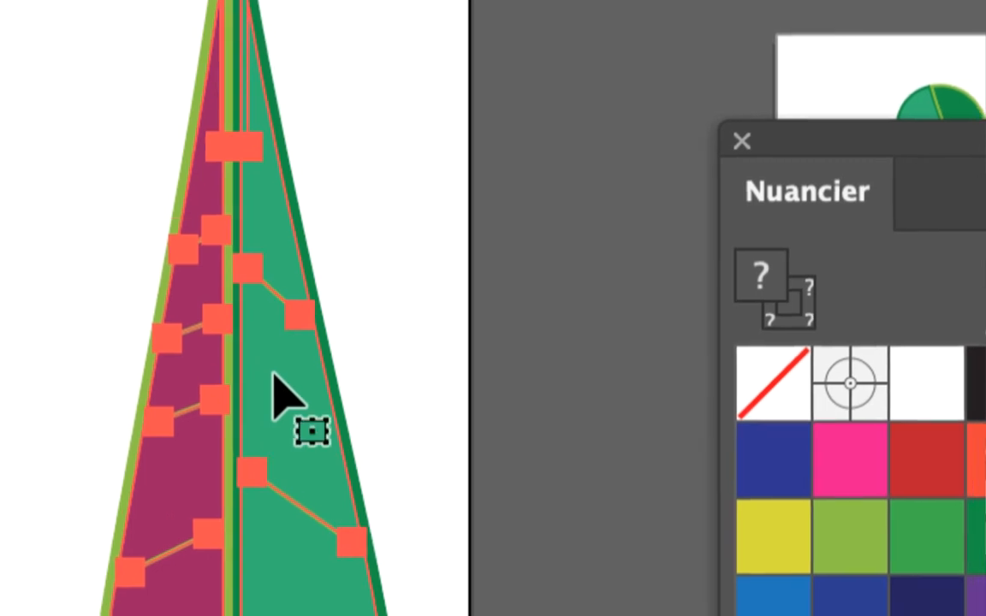
key(super+shift+a)
key(super+a)
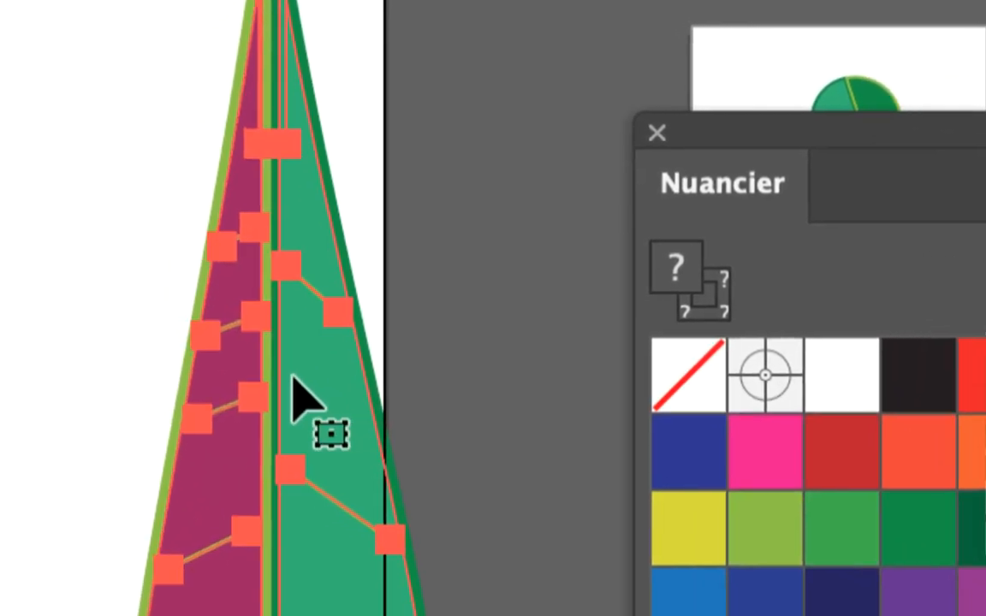
key(super+shift+a)
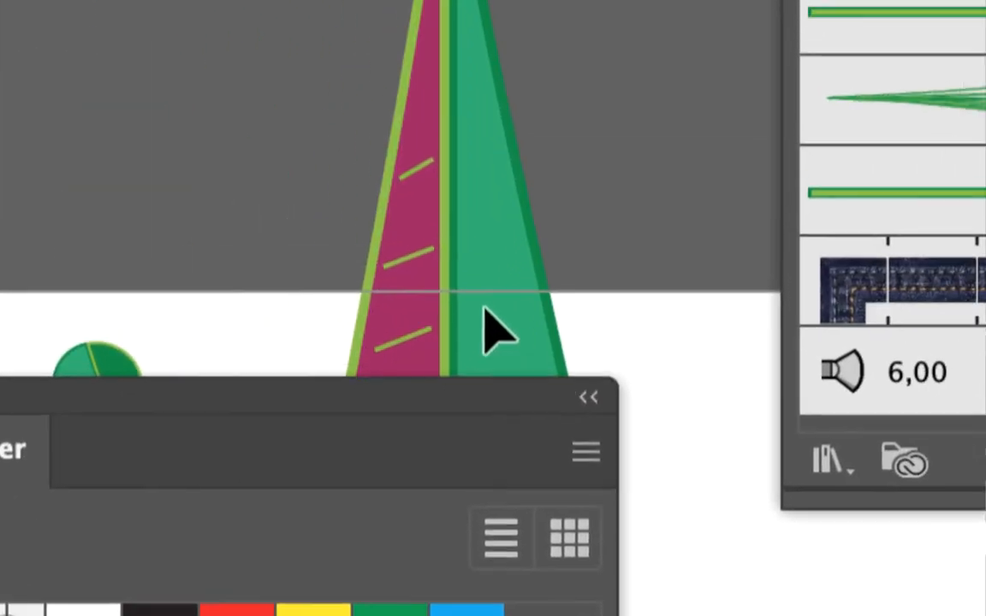
Replace the original single-leaf art brush above the clump brush with the selected leaf drawing and apply the change to existing strokes
mouse_move(499, 329)
mouse_down()
mouse_move(985, 170)
mouse_move(985, 15)
mouse_move(985, 31)
mouse_up()
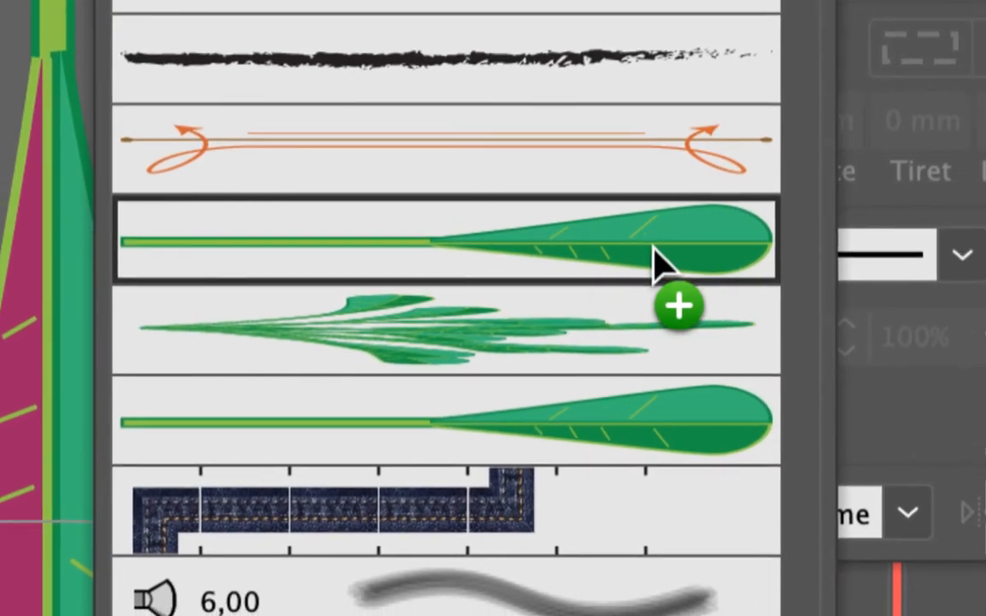
drag(653, 251, 648, 250)
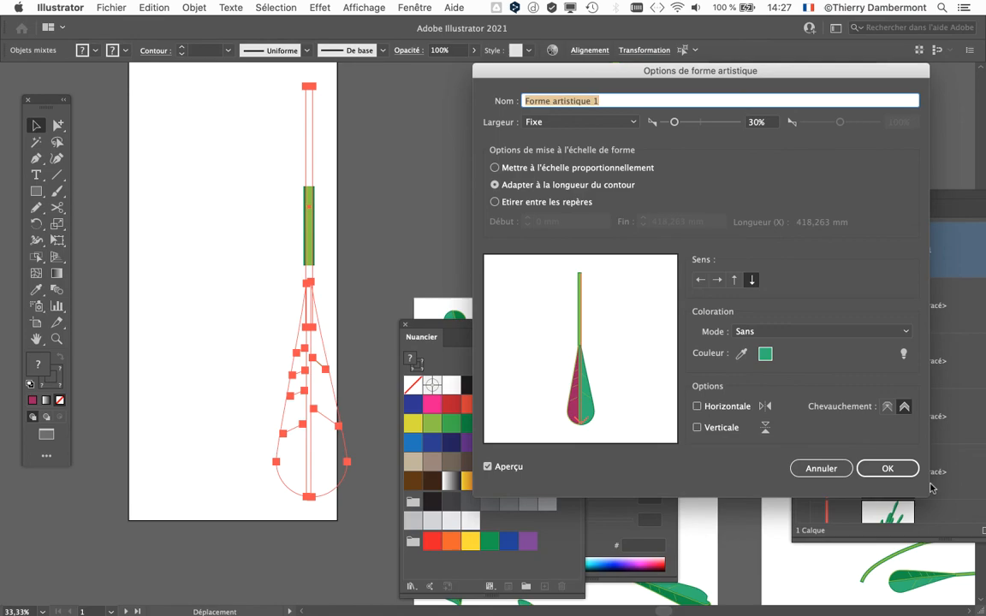
click(912, 476)
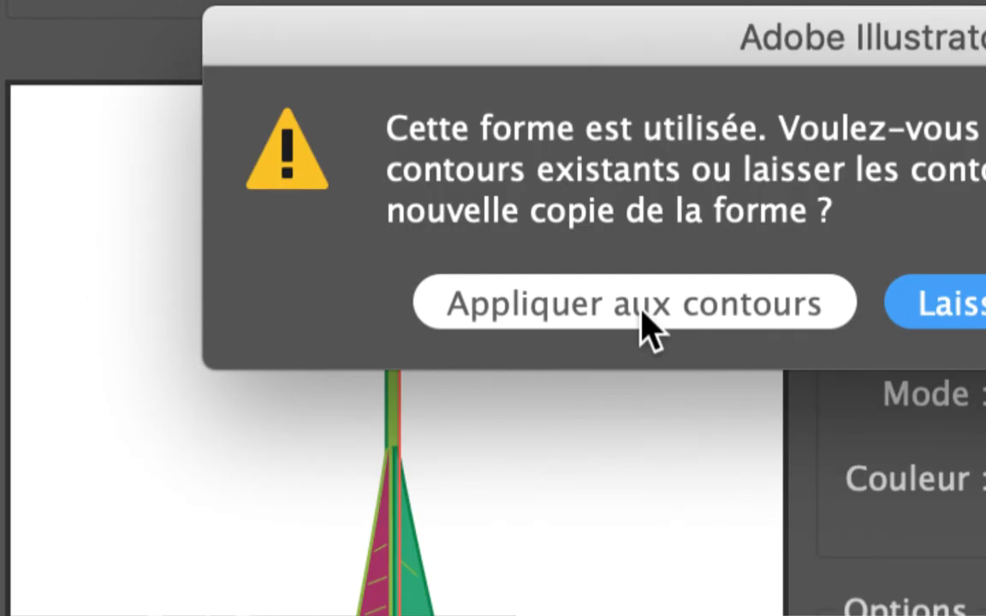
click(642, 314)
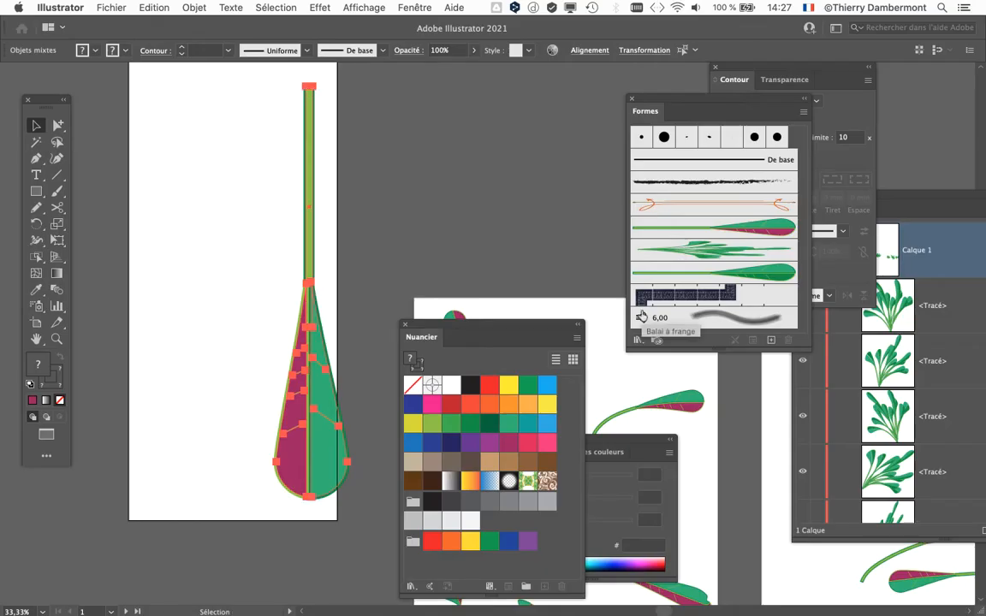
Examine the single-leaf strokes and the plant clumps on the neighbouring artboards after the brush update
drag(511, 275, 206, 126)
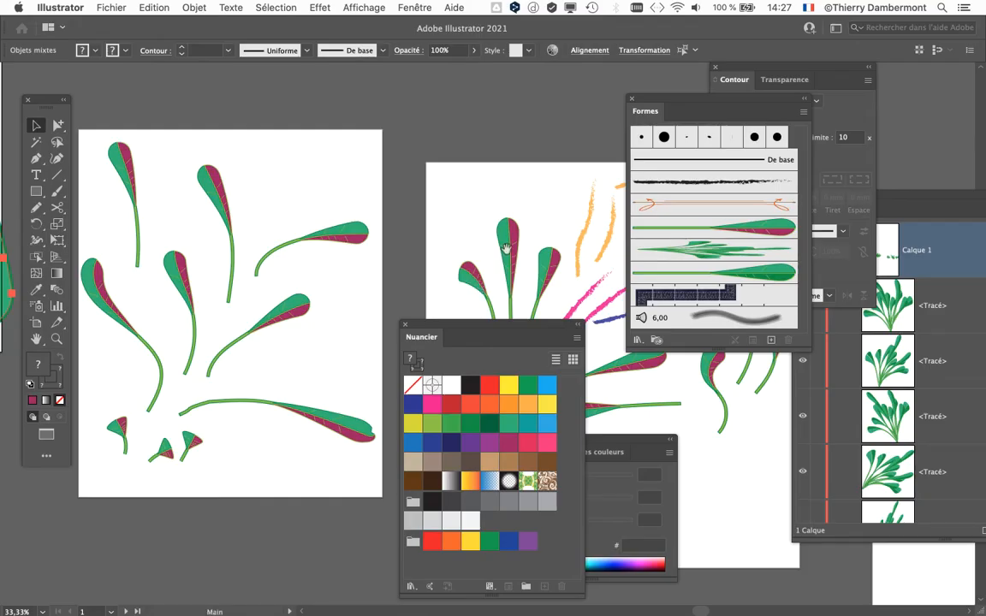
drag(506, 249, 176, 161)
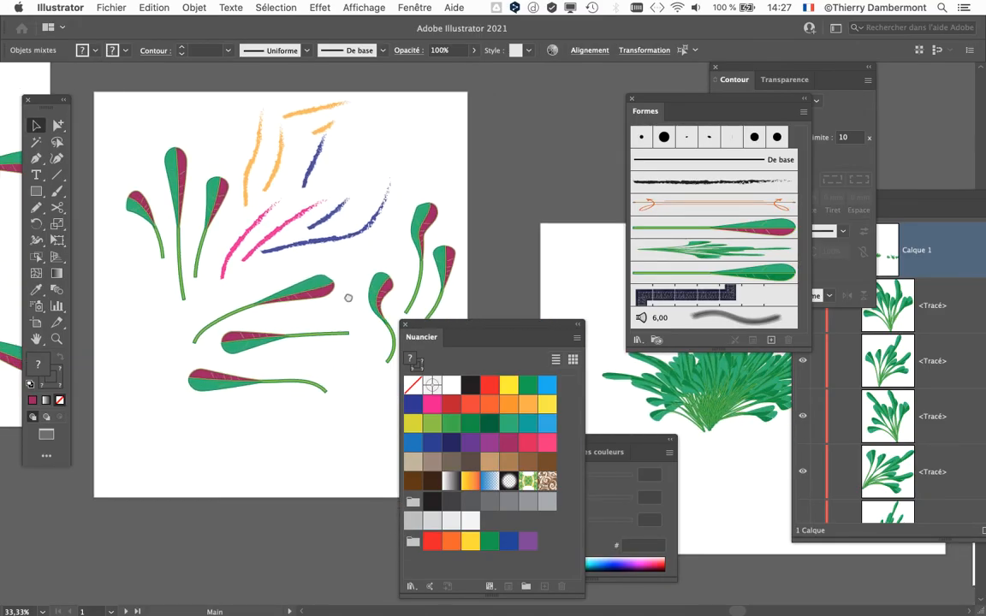
drag(463, 283, 63, 158)
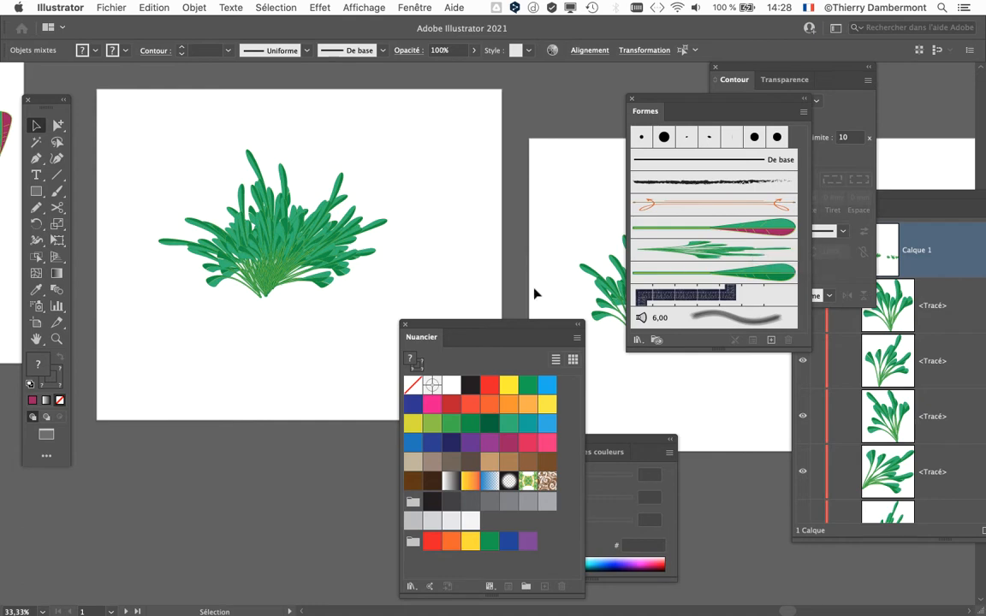
drag(581, 217, 128, 211)
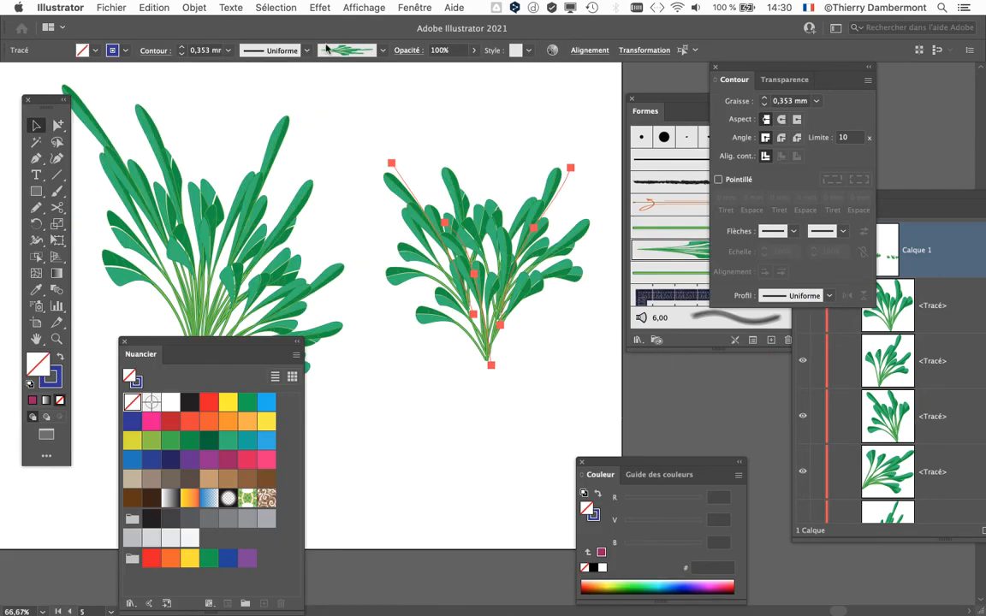
Switch the document display from CPU to GPU rendering
click(358, 7)
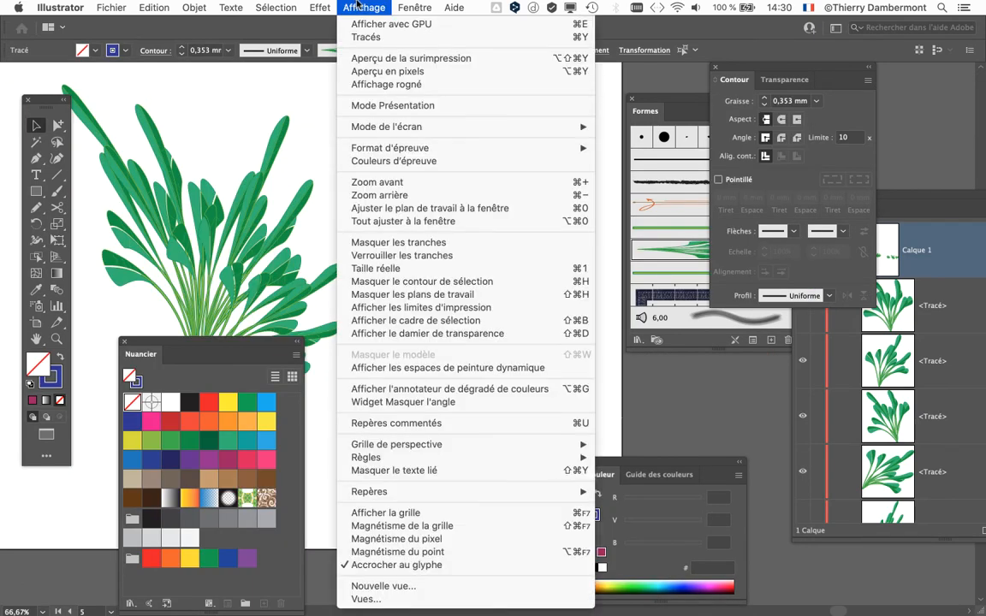
click(362, 12)
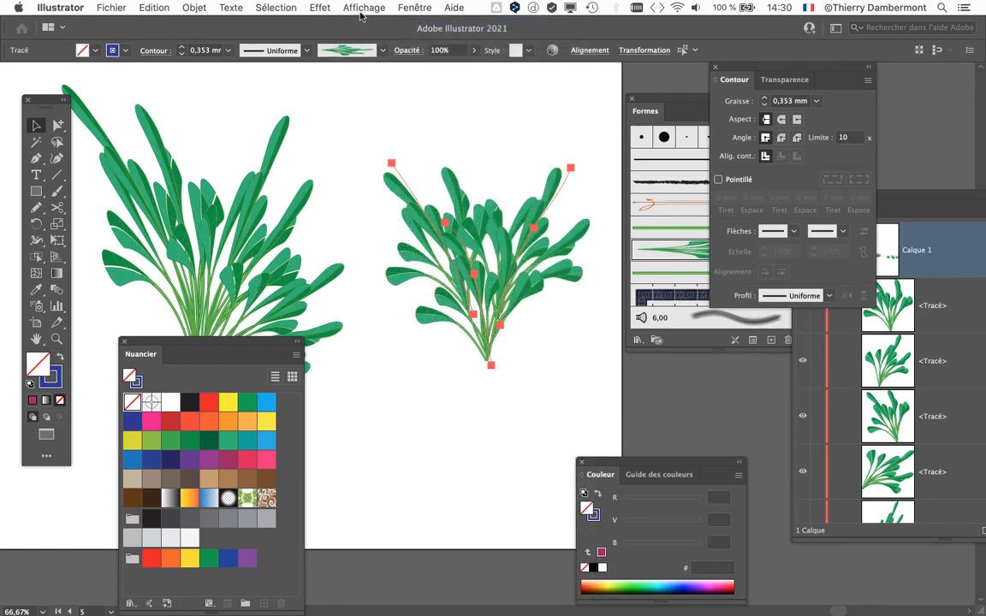
click(420, 118)
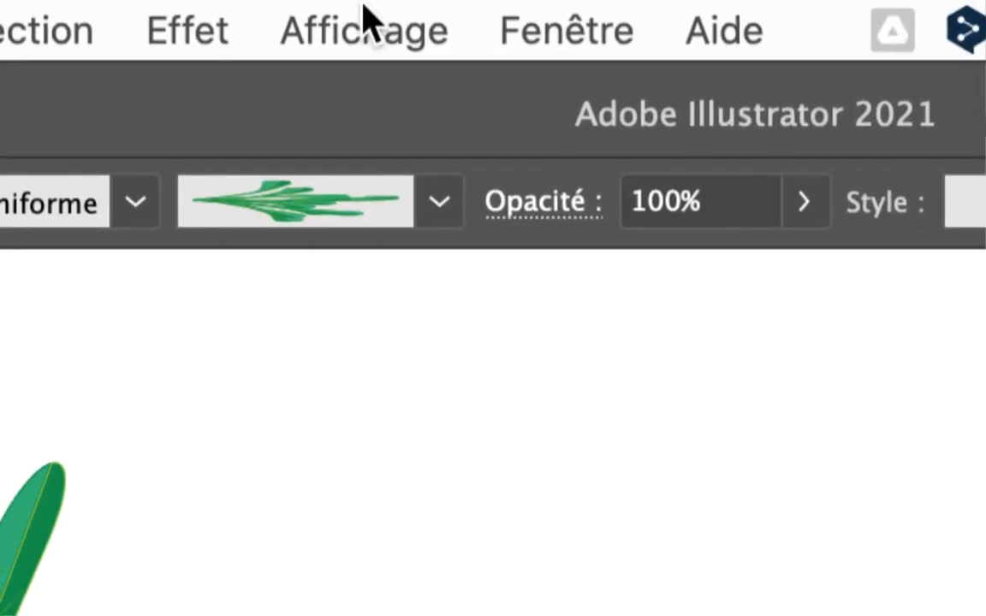
click(363, 25)
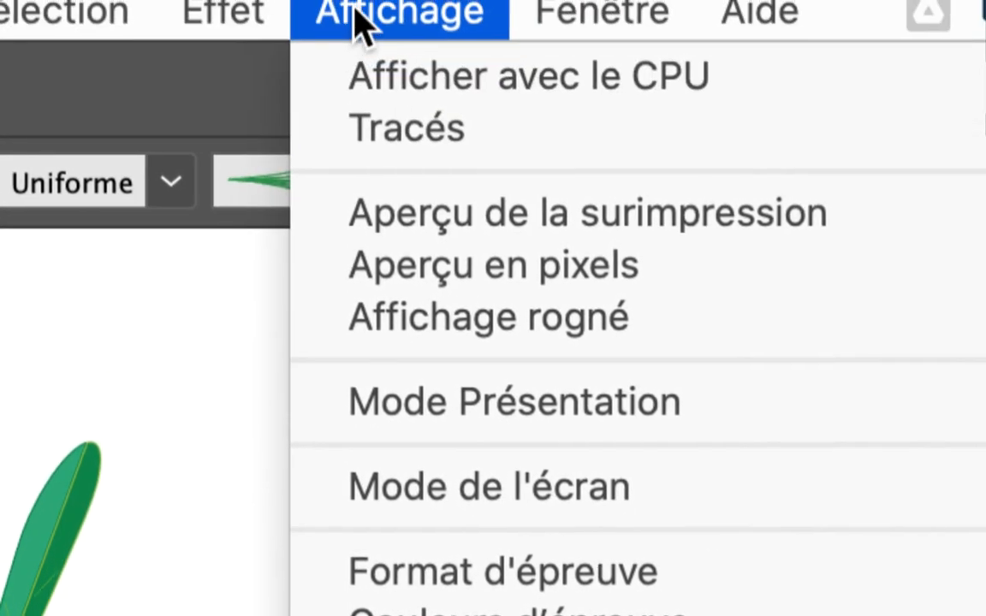
click(359, 24)
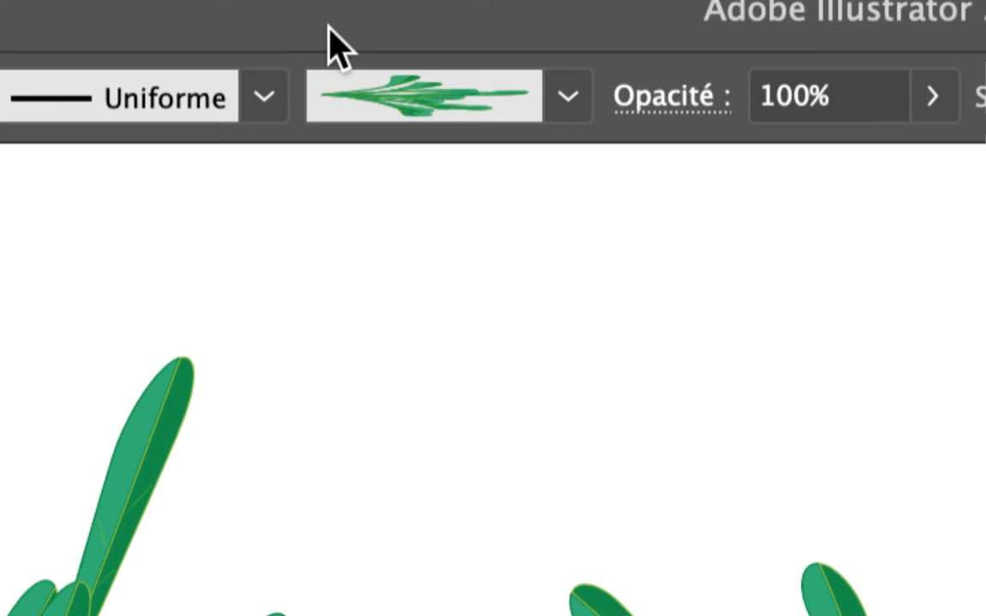
Switch the display to CPU rendering and back to GPU rendering
click(456, 0)
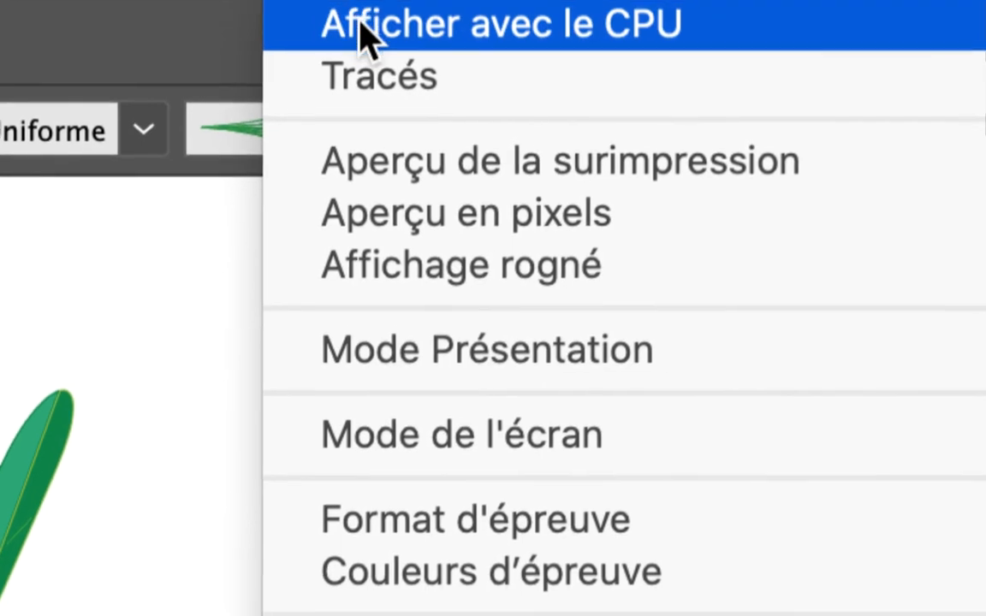
click(361, 26)
click(363, 17)
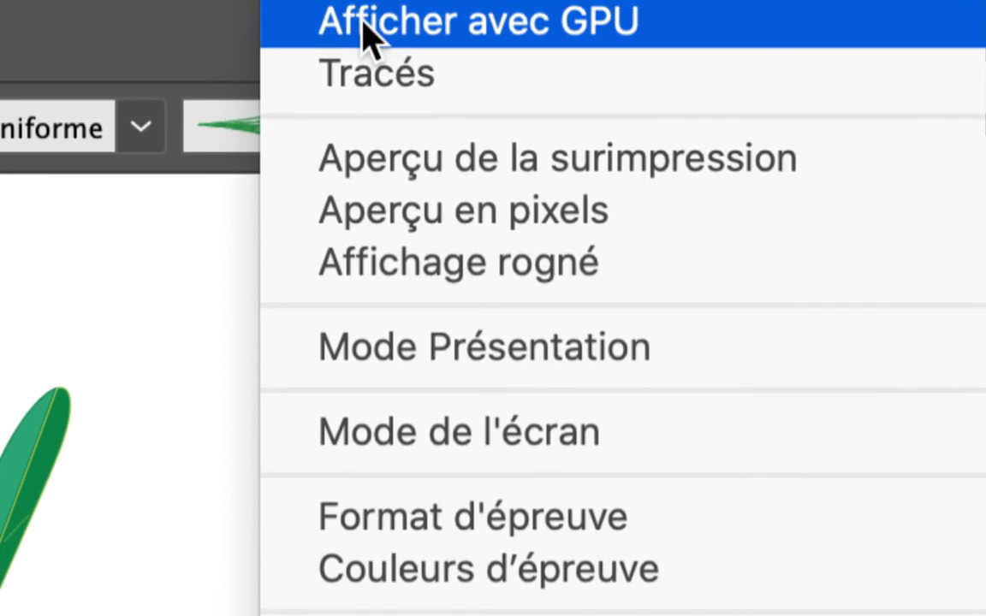
click(363, 98)
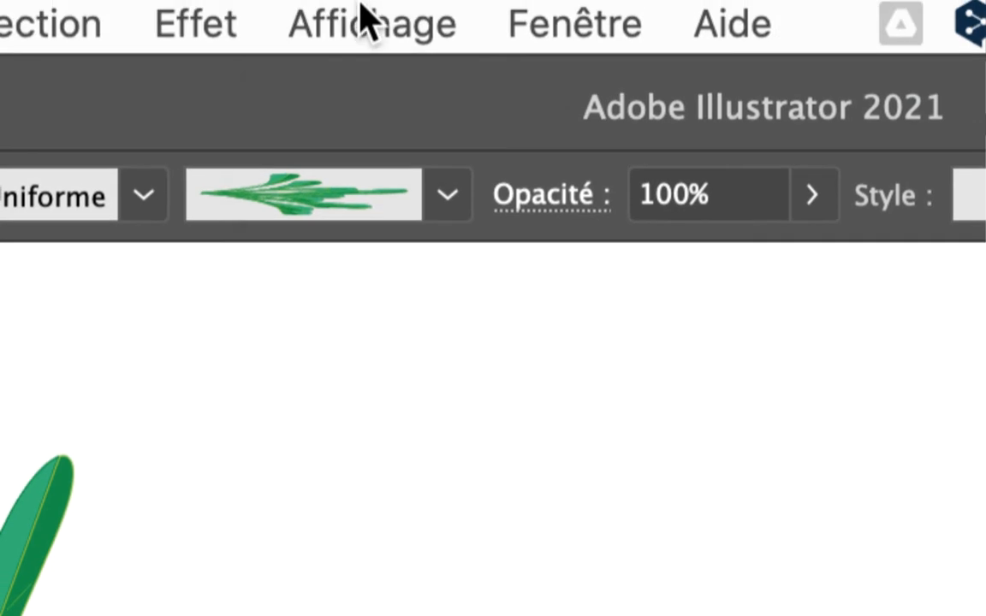
click(364, 8)
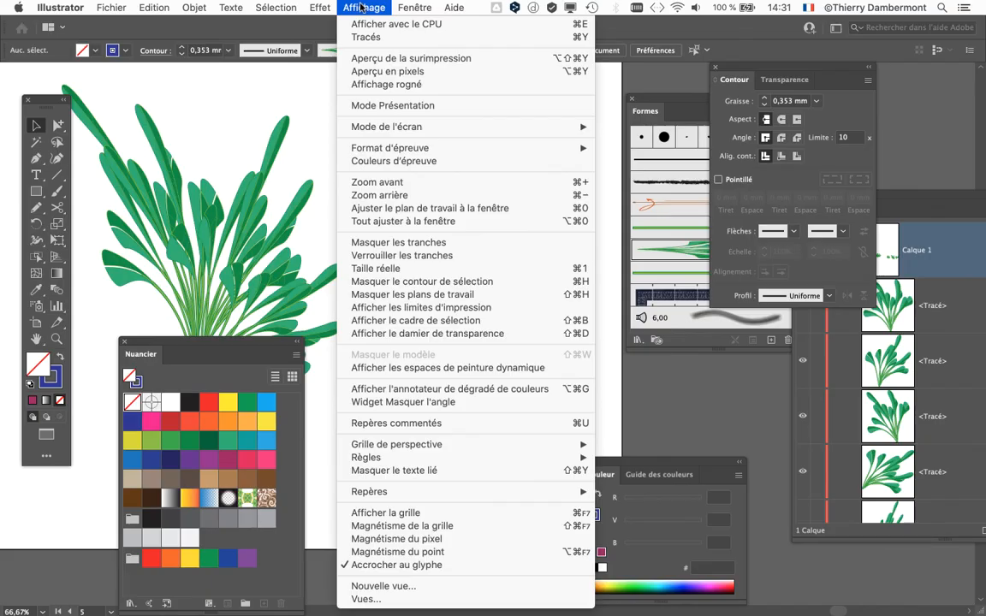
click(360, 7)
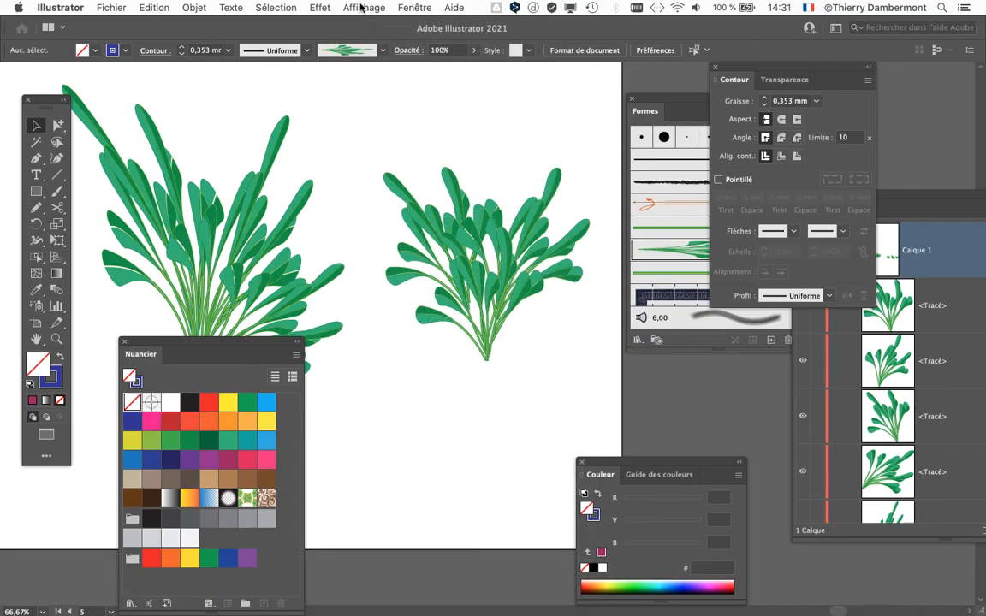